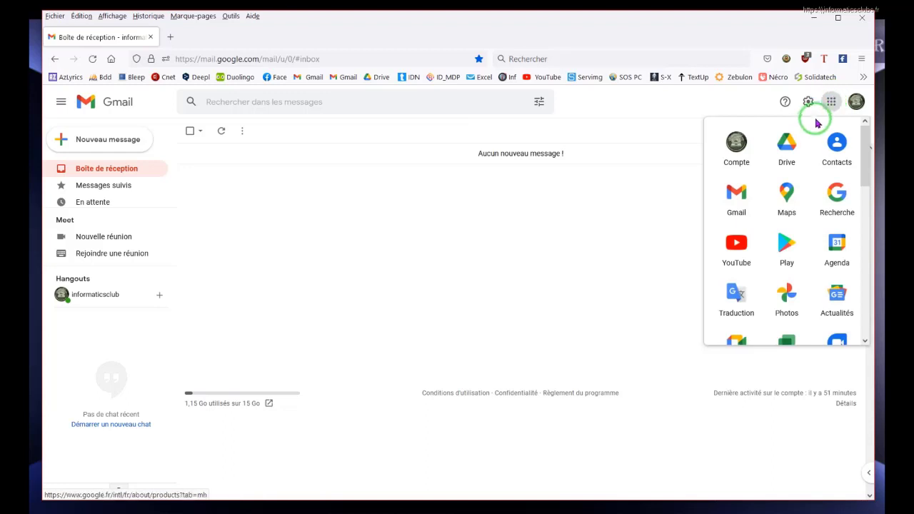
Open Google Drive from Gmail's Google apps menu.
left_click(786, 148)
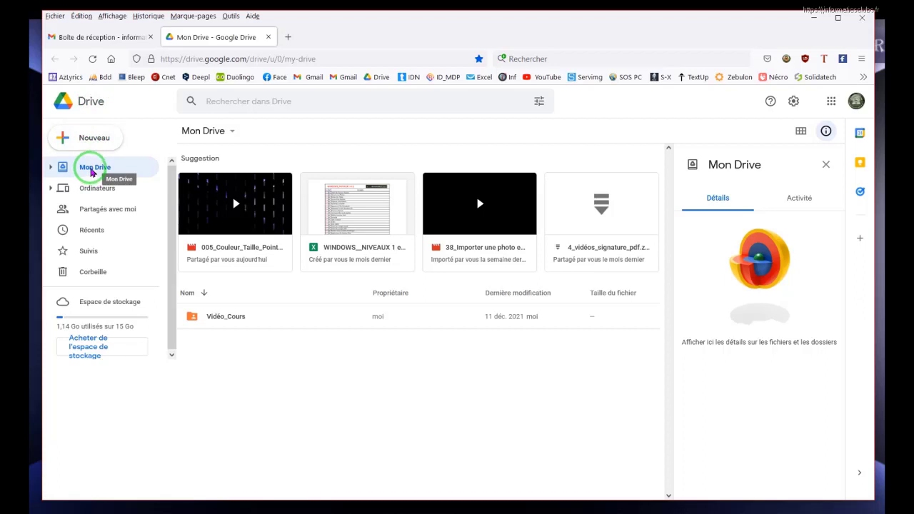
Create a new folder named Images_A_Partager in My Drive.
left_click(92, 171)
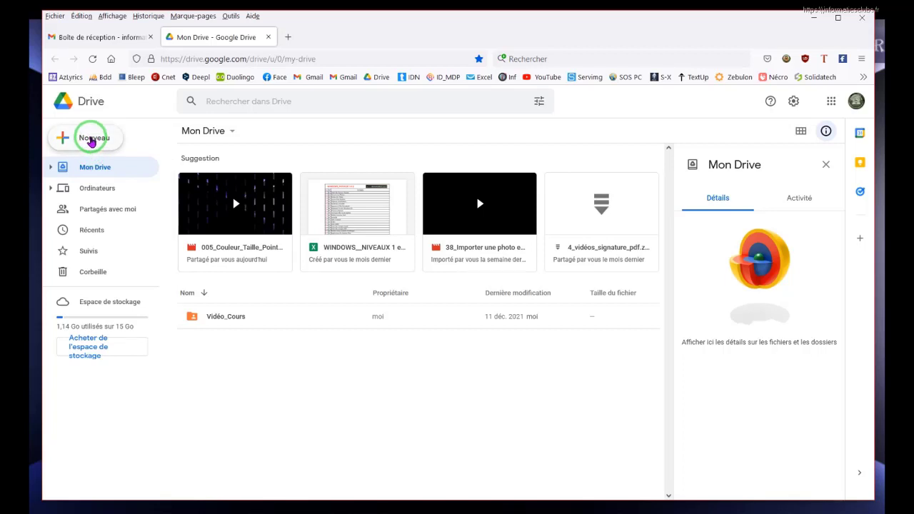
left_click(91, 140)
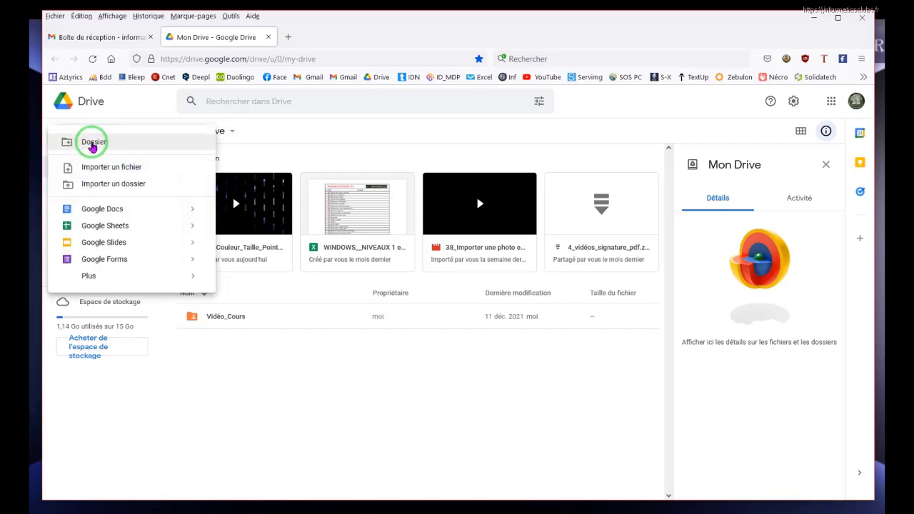
left_click(92, 143)
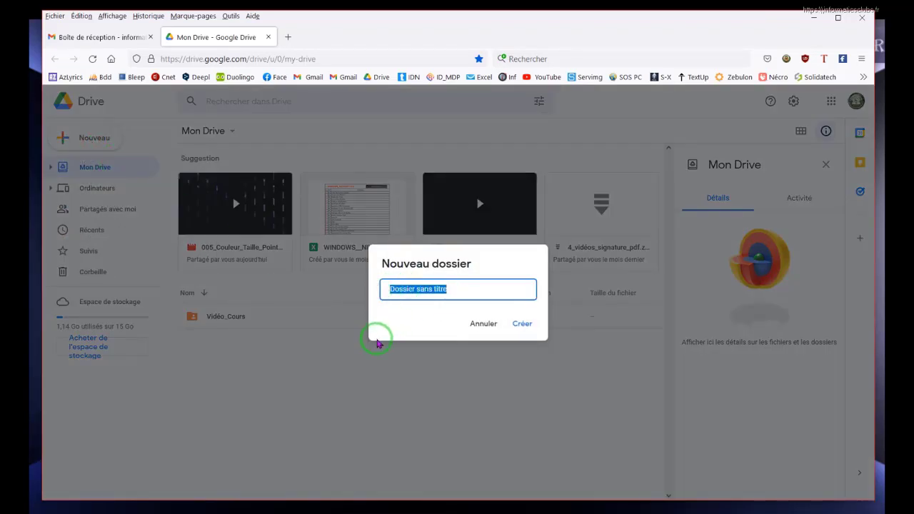
type("Images_A_Partager")
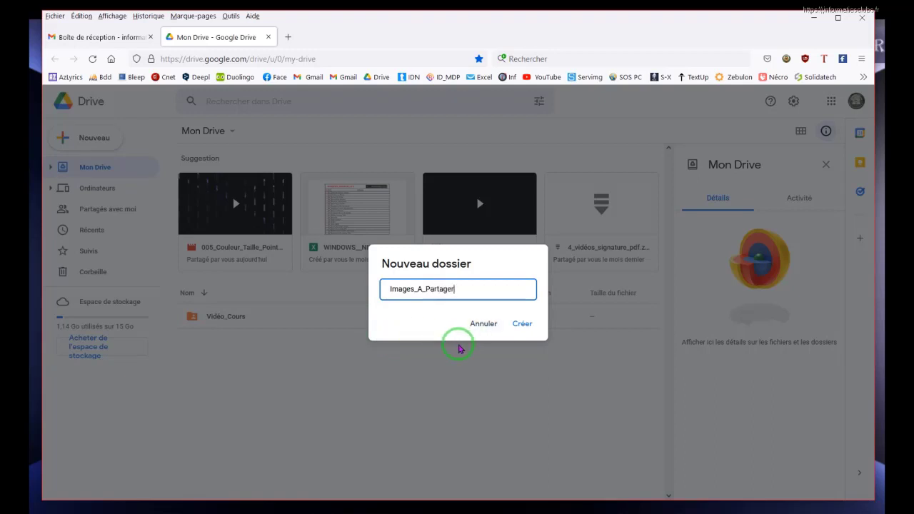
left_click(521, 324)
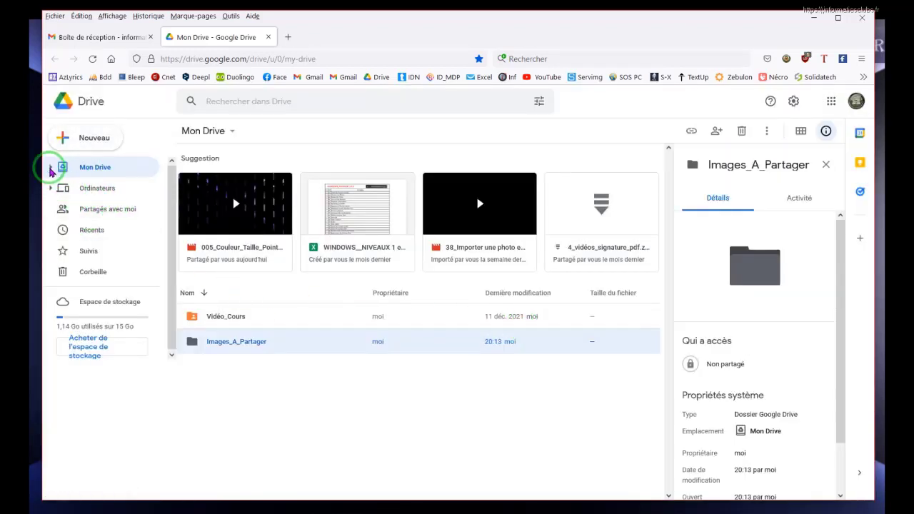
Open the Images_A_Partager folder and narrow the browser to the right half of the screen.
left_click(51, 168)
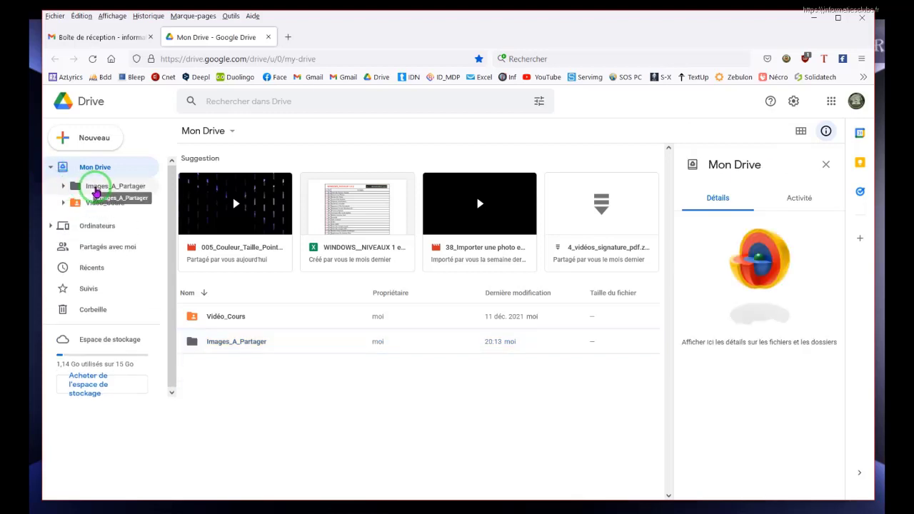
left_click(97, 189)
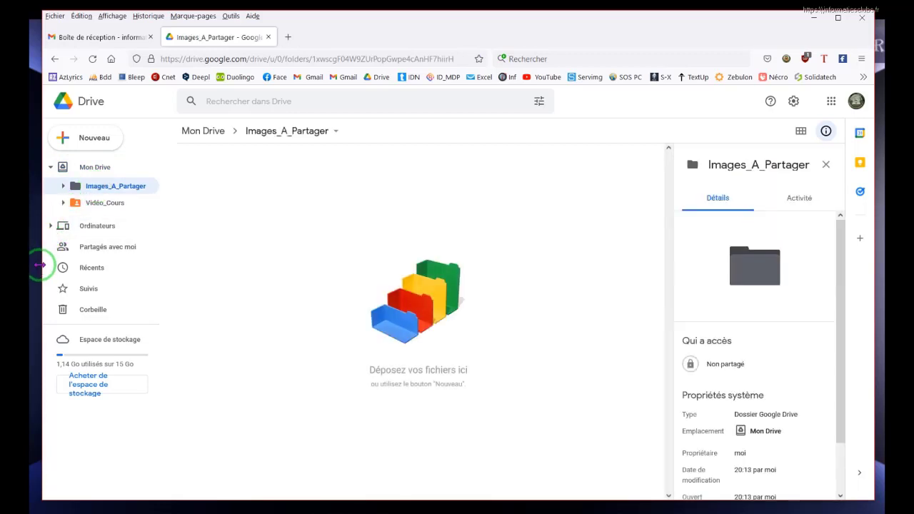
left_click_drag(39, 265, 457, 283)
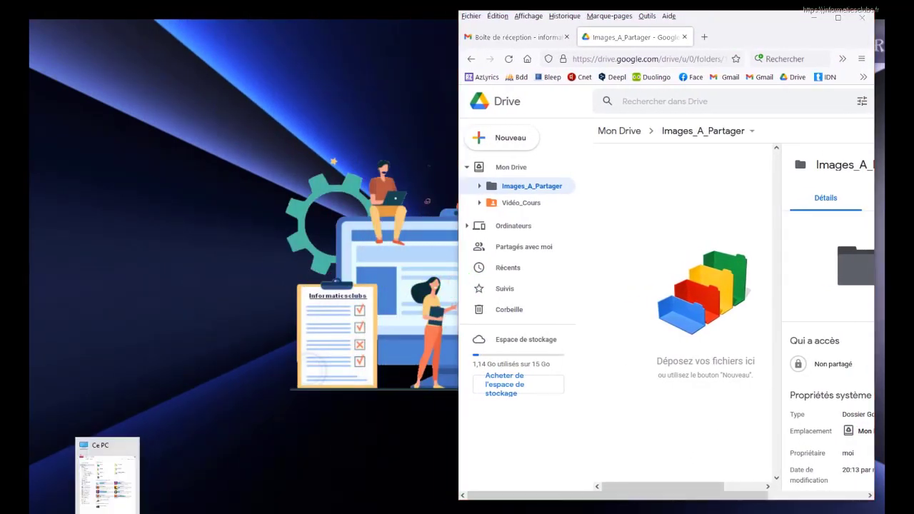
Show the 13 images of the local Pictures folder Image_A_Partager in a taller Explorer window beside Drive.
left_click(108, 512)
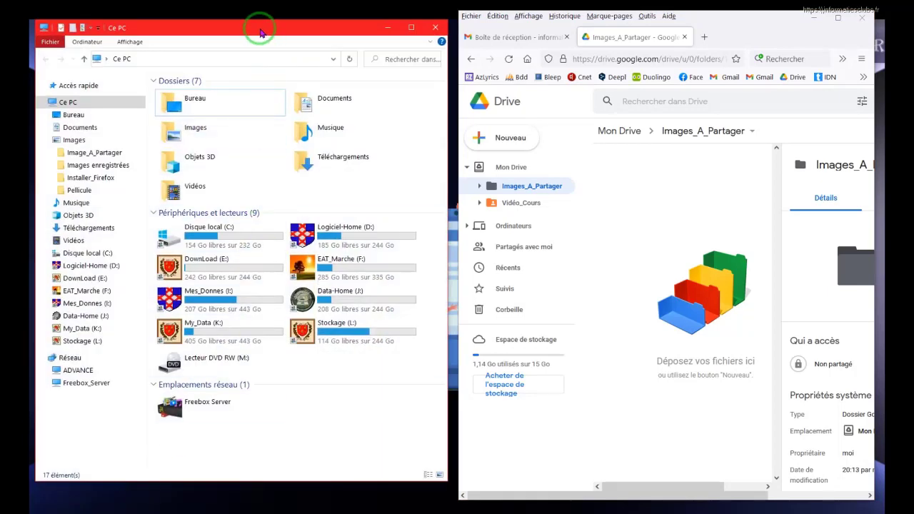
left_click(75, 156)
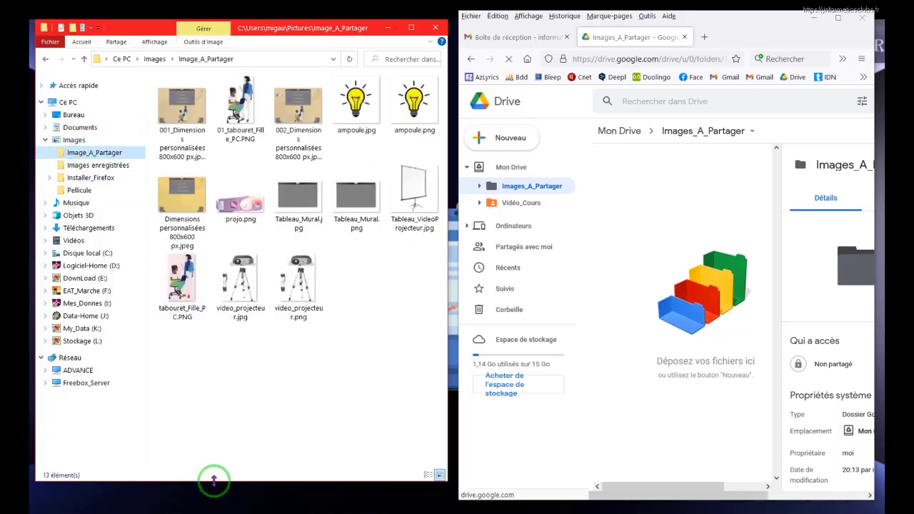
left_click_drag(211, 481, 212, 499)
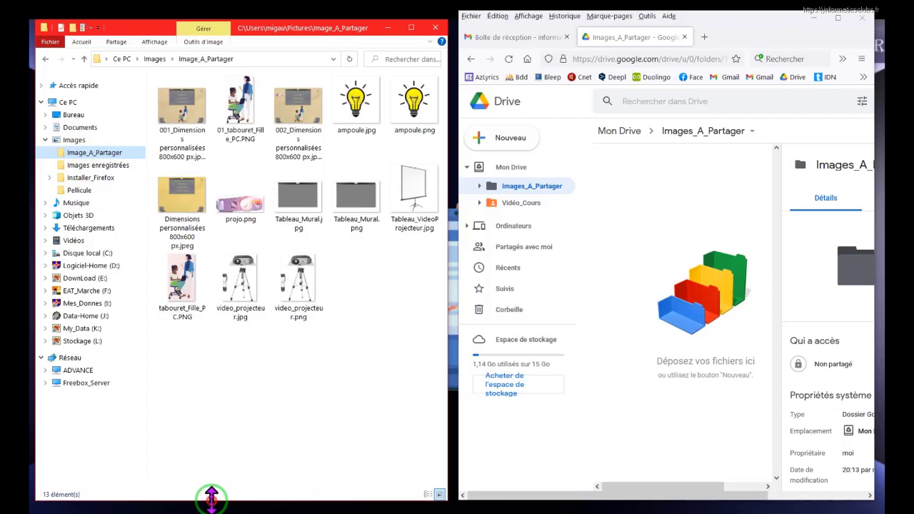
left_click(298, 122)
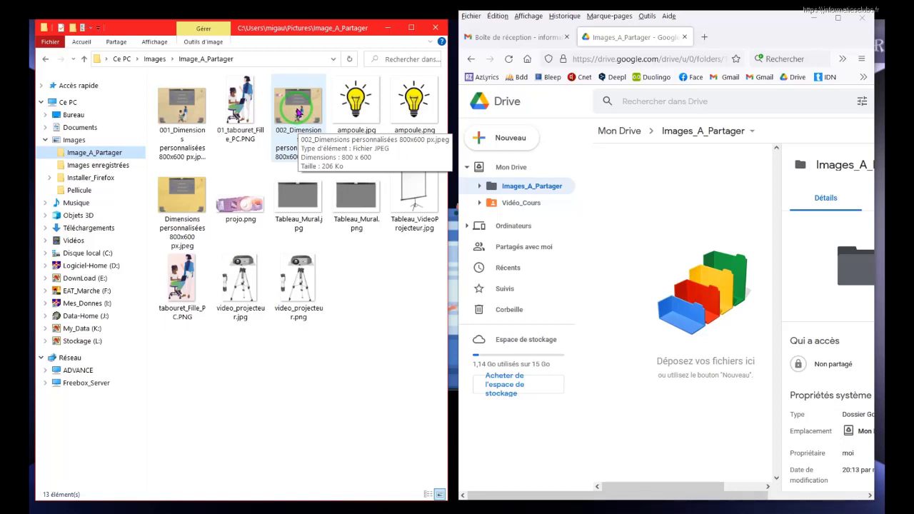
left_click(340, 279)
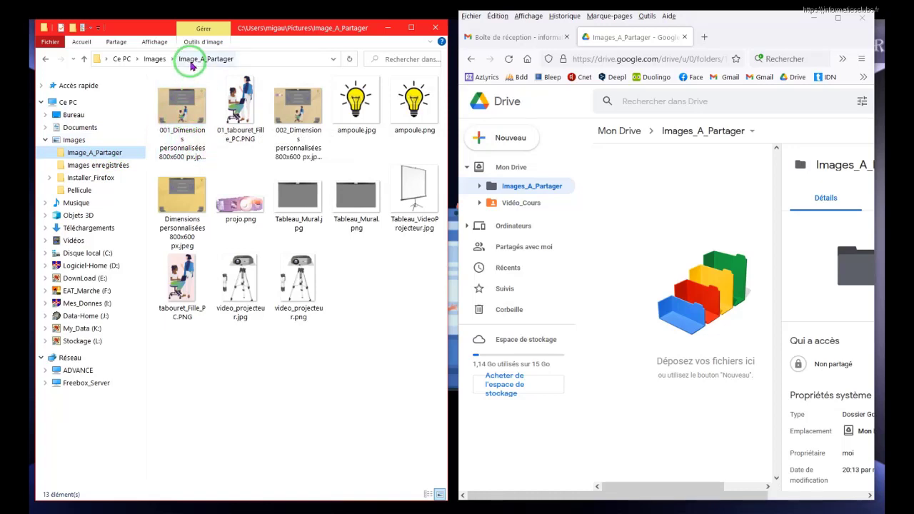
left_click(516, 186)
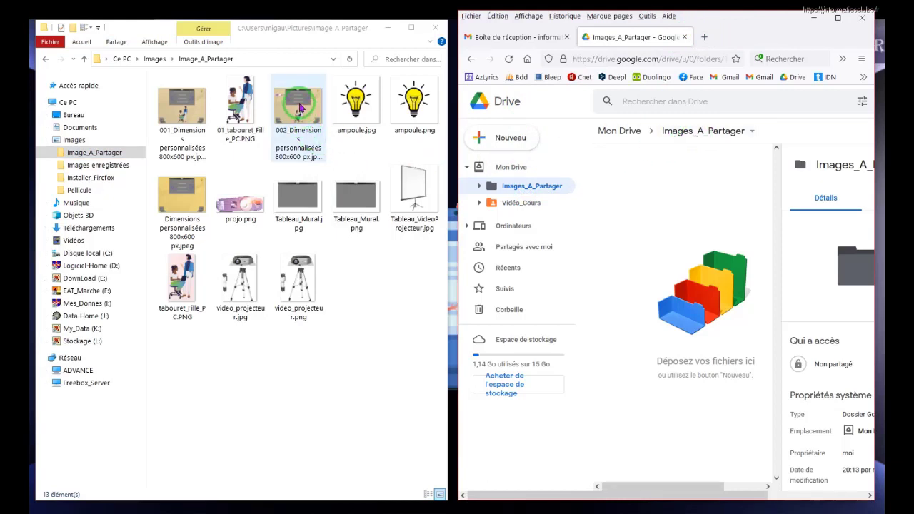
Drag 002_Dimensions personnalisées 800x600 px.jpeg from Explorer into the Drive folder to upload it.
left_click_drag(300, 107, 651, 245)
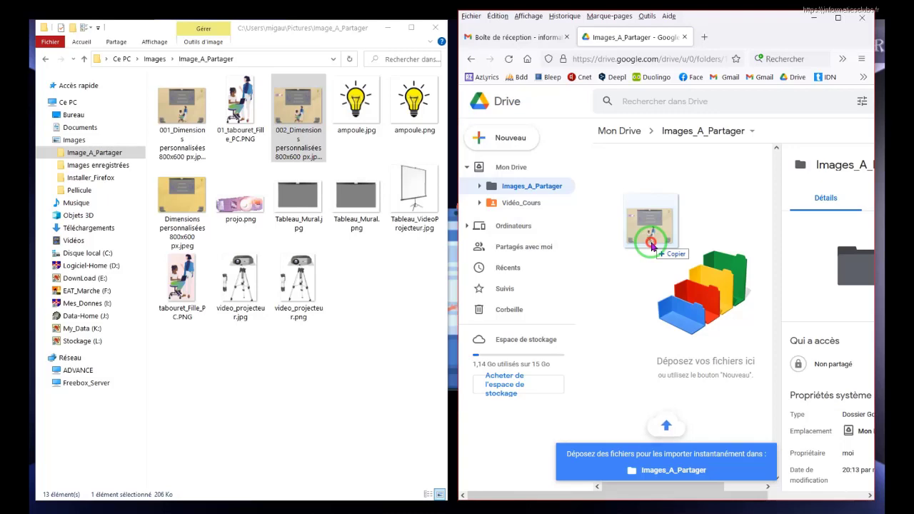
left_click_drag(651, 245, 654, 243)
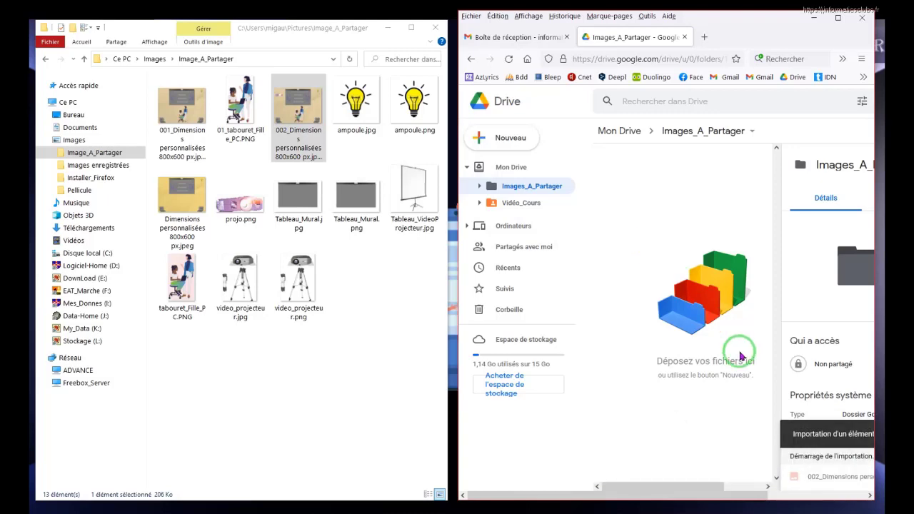
left_click_drag(734, 20, 576, 26)
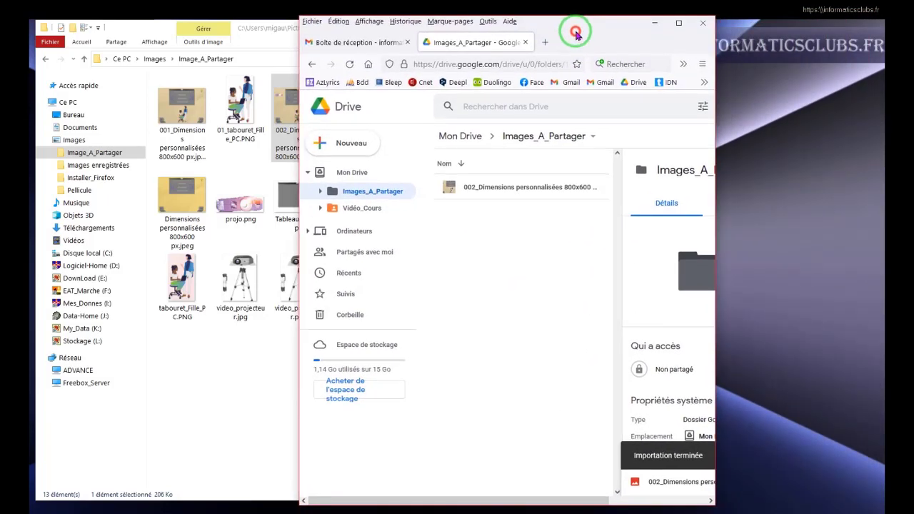
left_click_drag(712, 342, 869, 339)
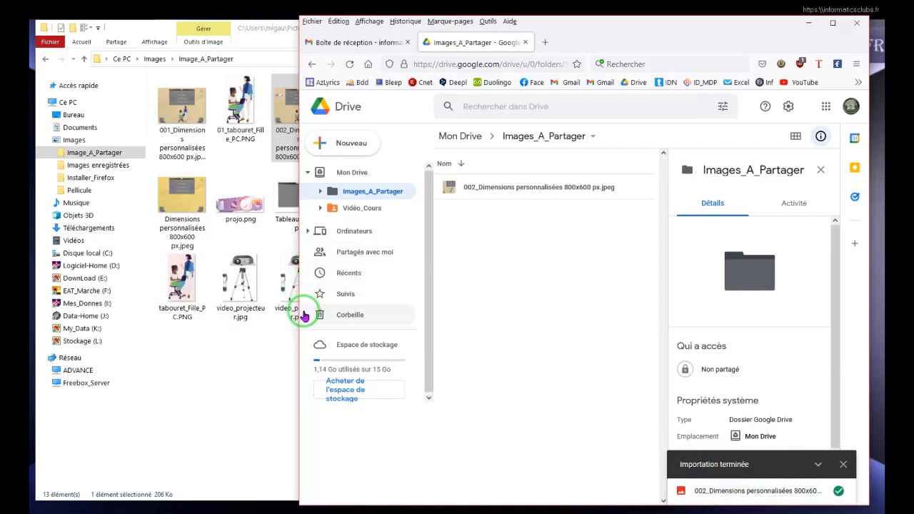
left_click_drag(299, 317, 79, 243)
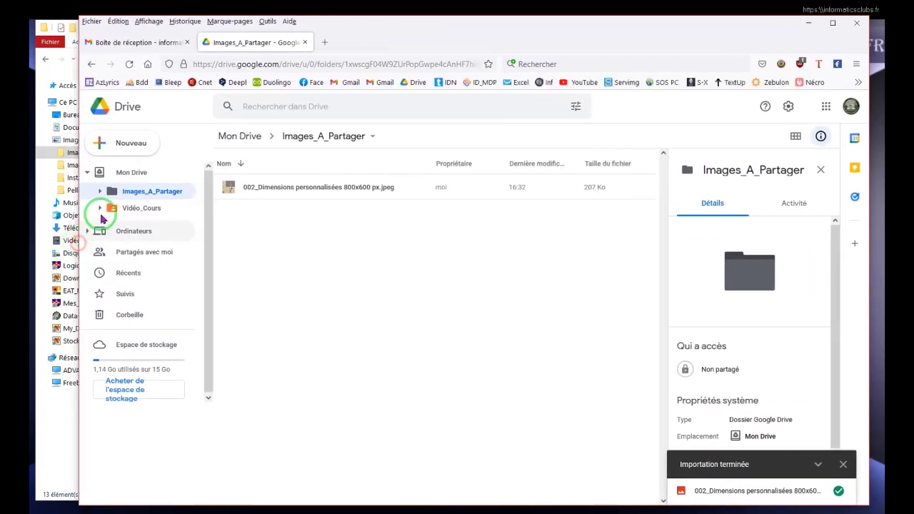
Upload ampoule.png from the local Image_A_Partager folder using Nouveau > Importer un fichier.
left_click(124, 144)
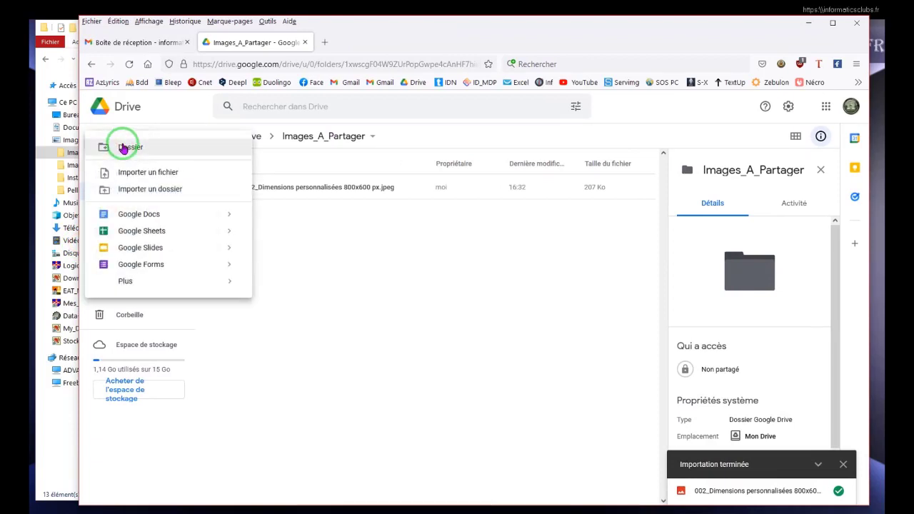
left_click(133, 175)
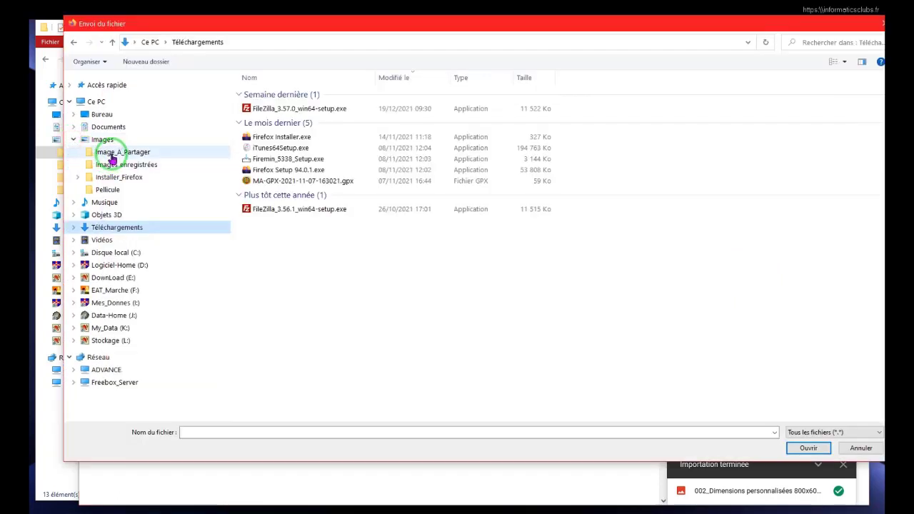
left_click(110, 153)
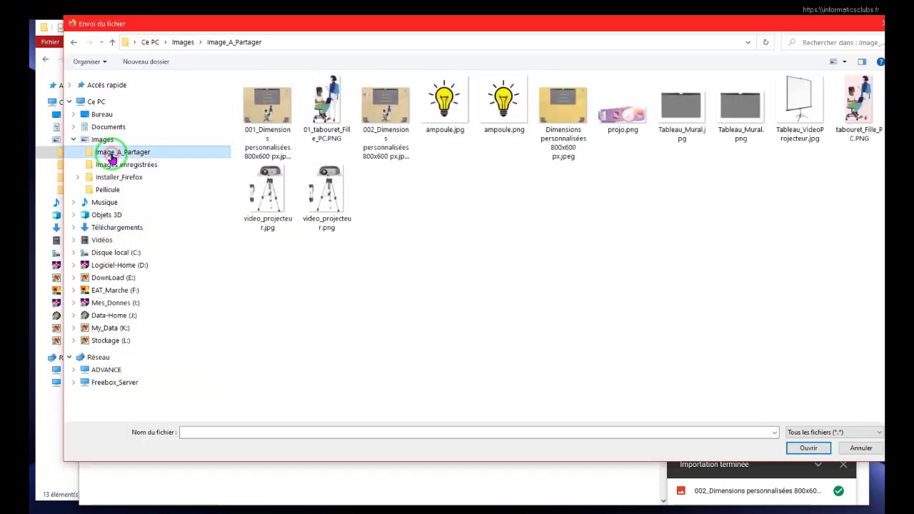
left_click(502, 102)
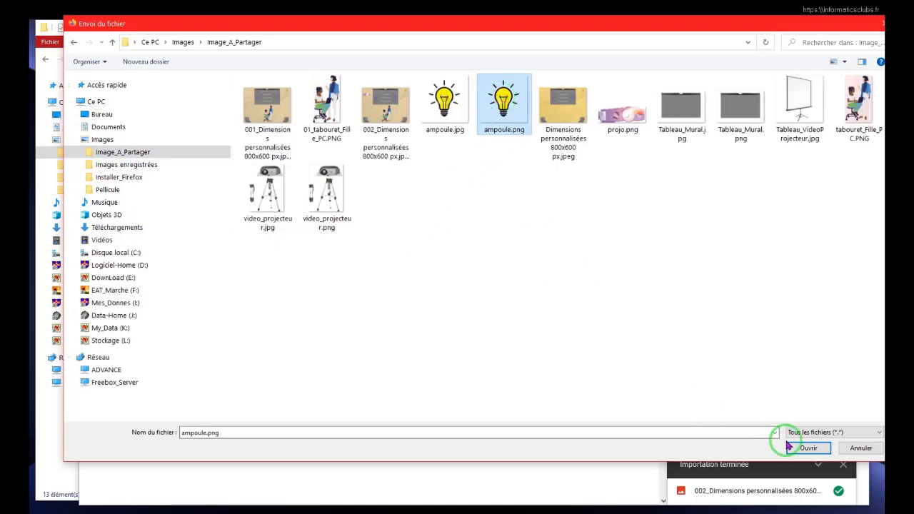
left_click(809, 447)
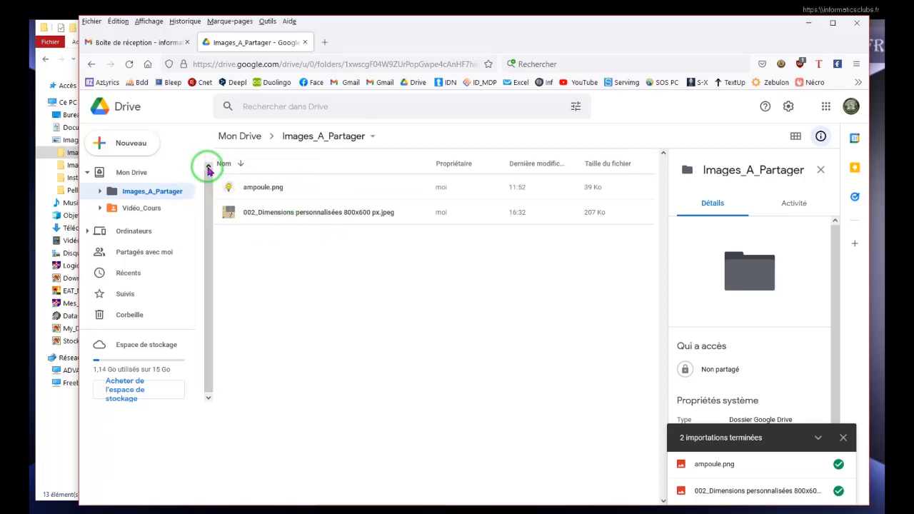
Upload the whole local Image_A_Partager folder from Images using Nouveau > Importer un dossier.
left_click(131, 146)
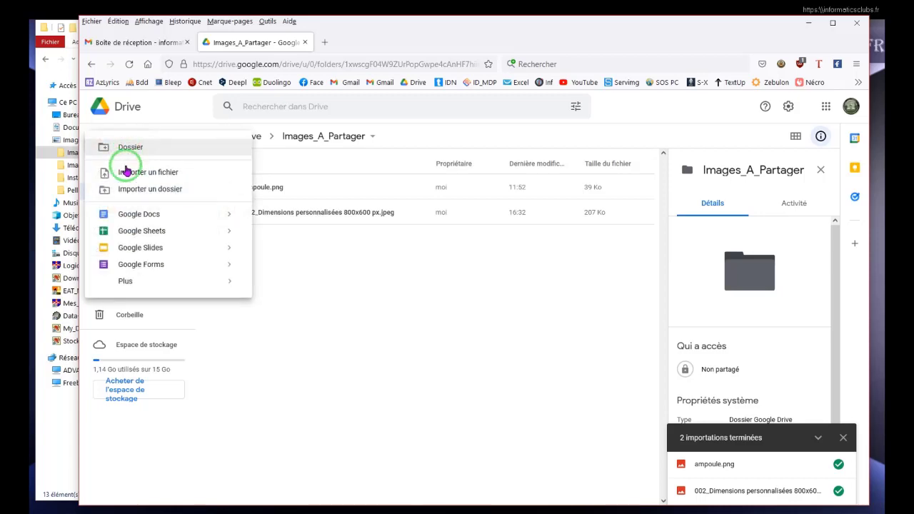
left_click(131, 191)
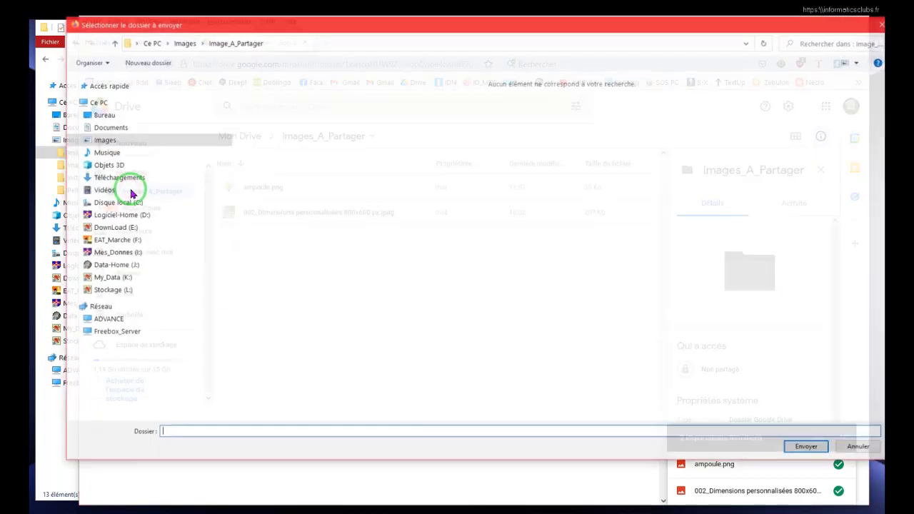
left_click(81, 141)
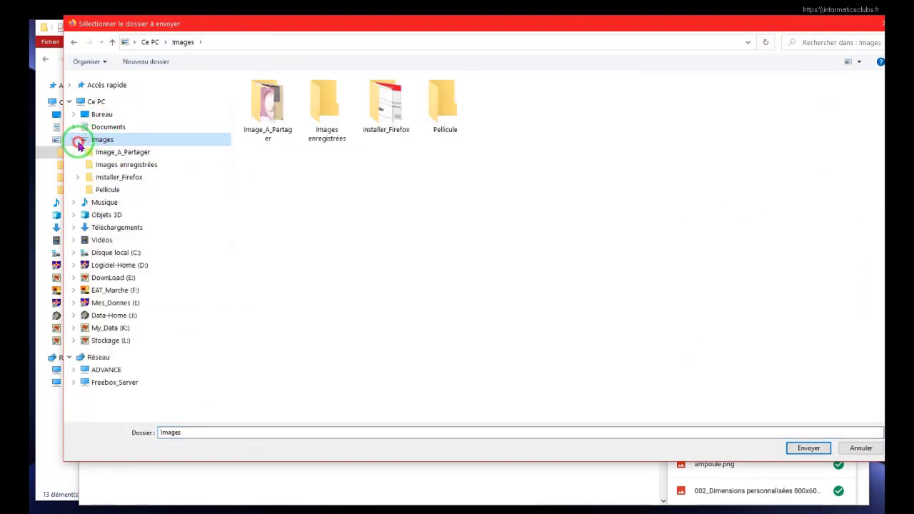
left_click(261, 107)
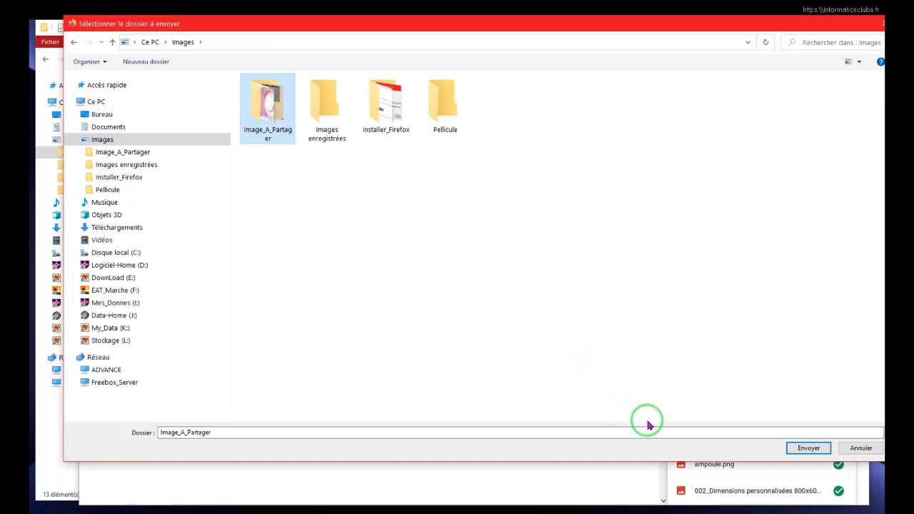
left_click(801, 450)
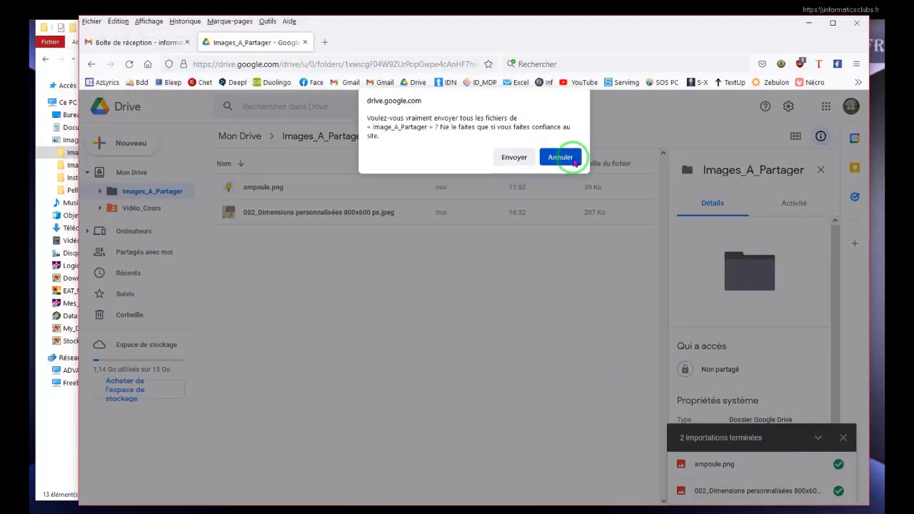
left_click(524, 155)
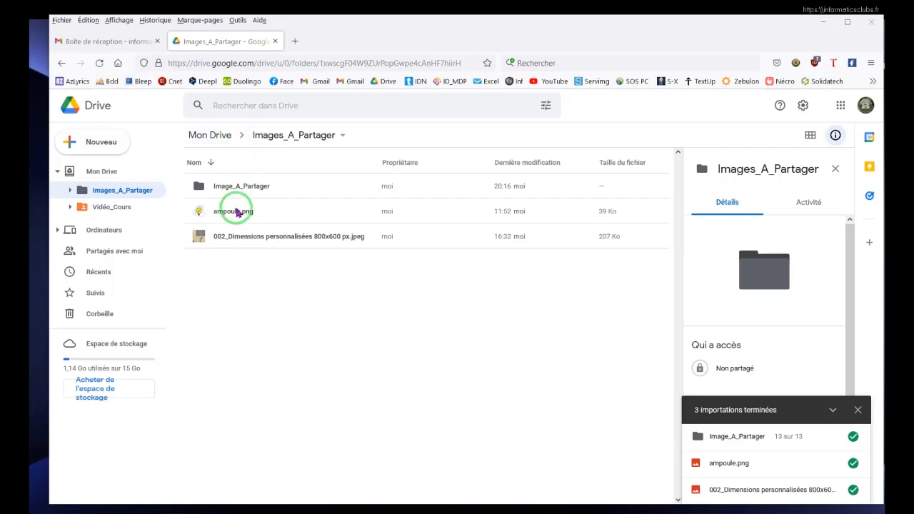
Start a new Gmail message addressed to your own account.
left_click(115, 43)
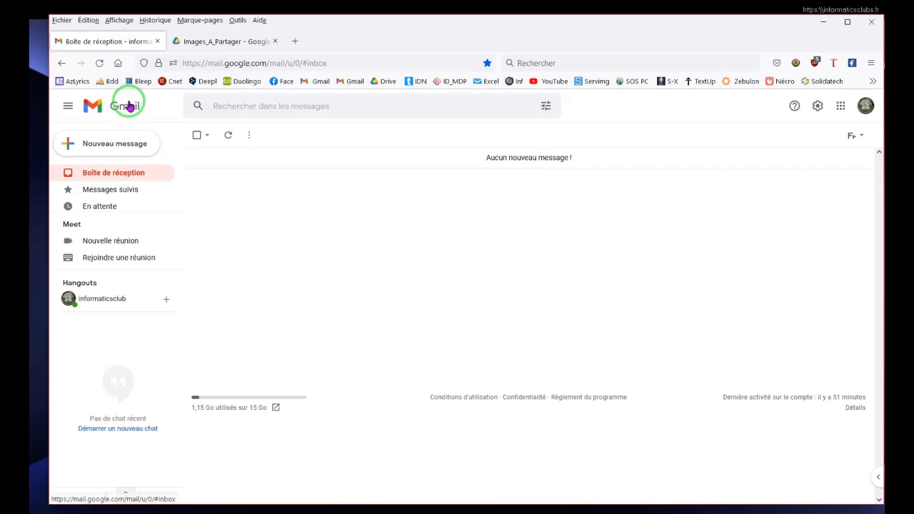
left_click(111, 145)
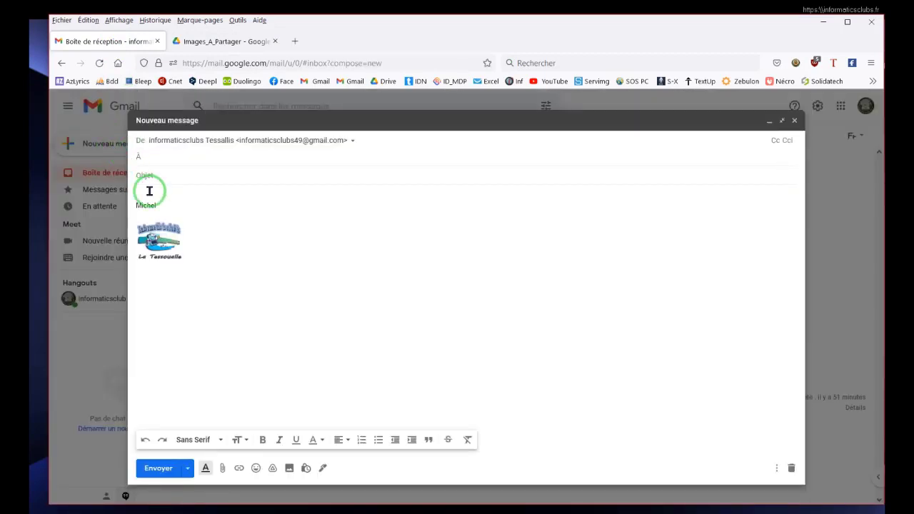
type("infor")
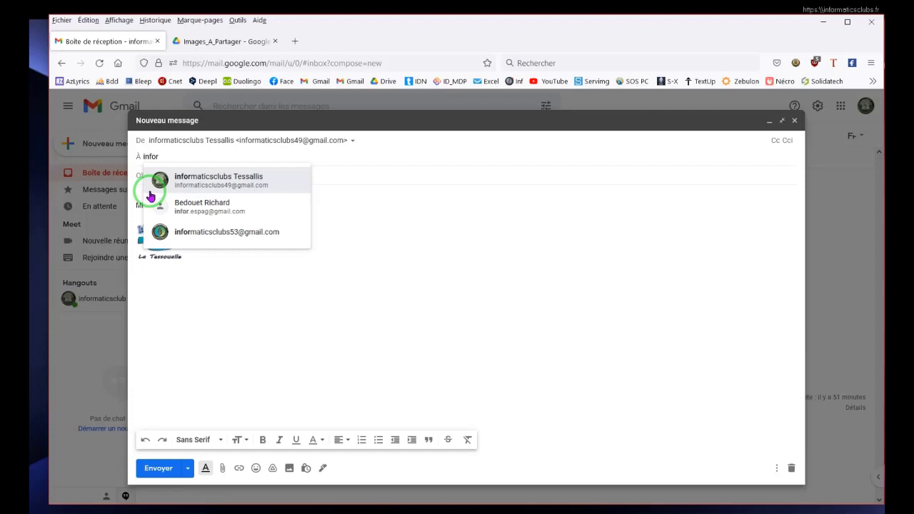
left_click(204, 178)
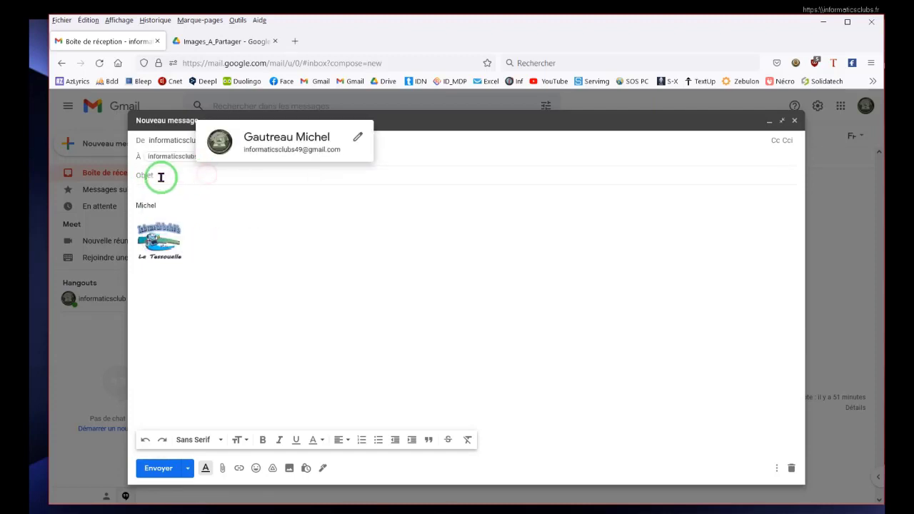
Enter subject Partage de Fichiers and body Bonjour, remove the signature name, and minimize the draft.
left_click(164, 177)
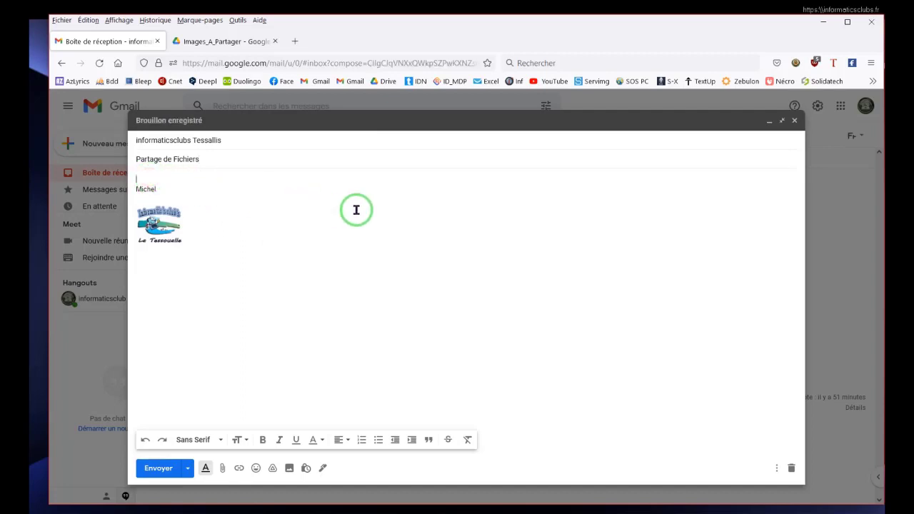
key("Return")
key("Return")
key("Return")
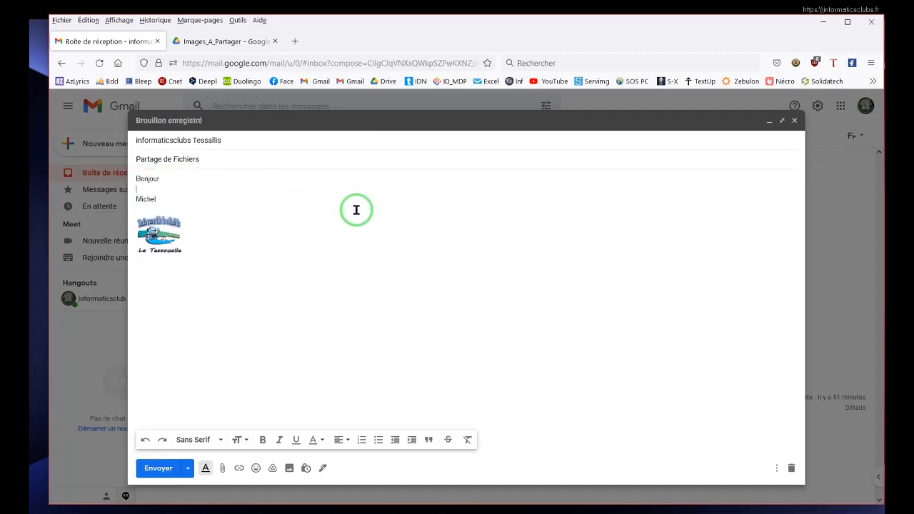
left_click_drag(155, 219, 134, 225)
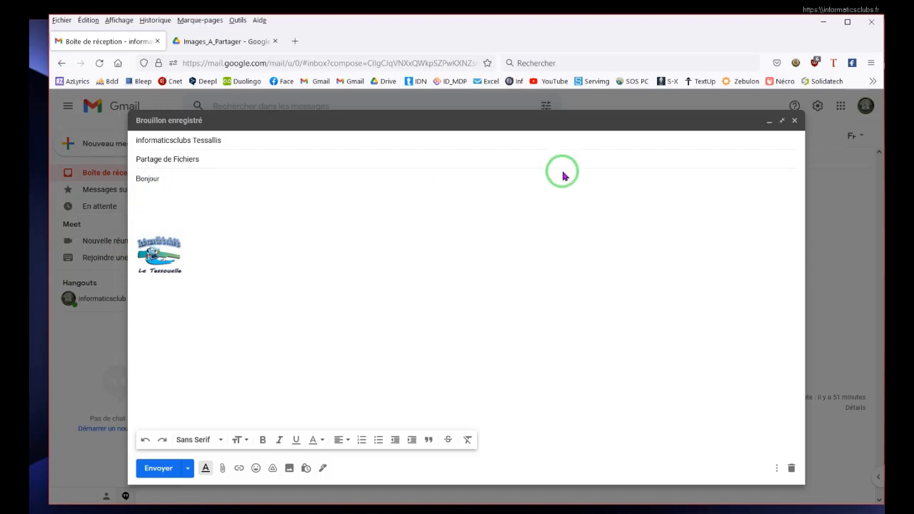
left_click(770, 125)
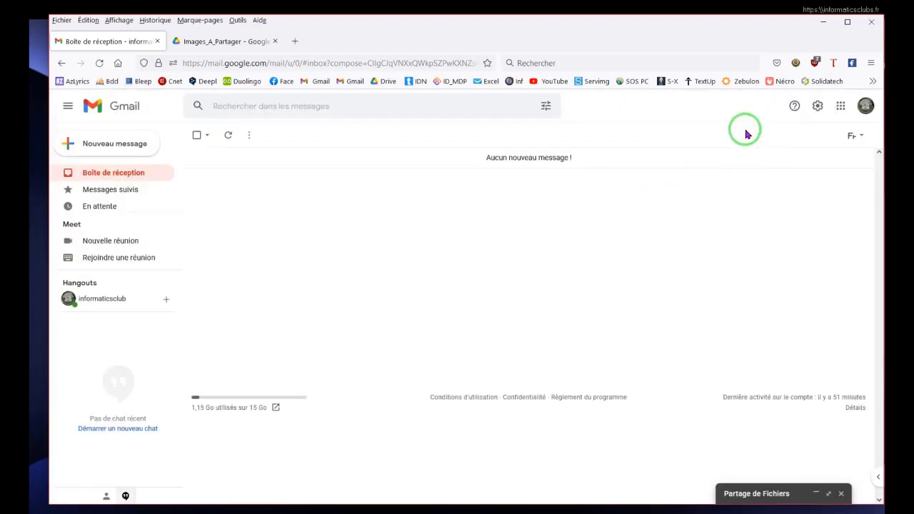
Open the sharing settings for 002_Dimensions personnalisées 800x600 px.jpeg in Drive.
left_click(220, 41)
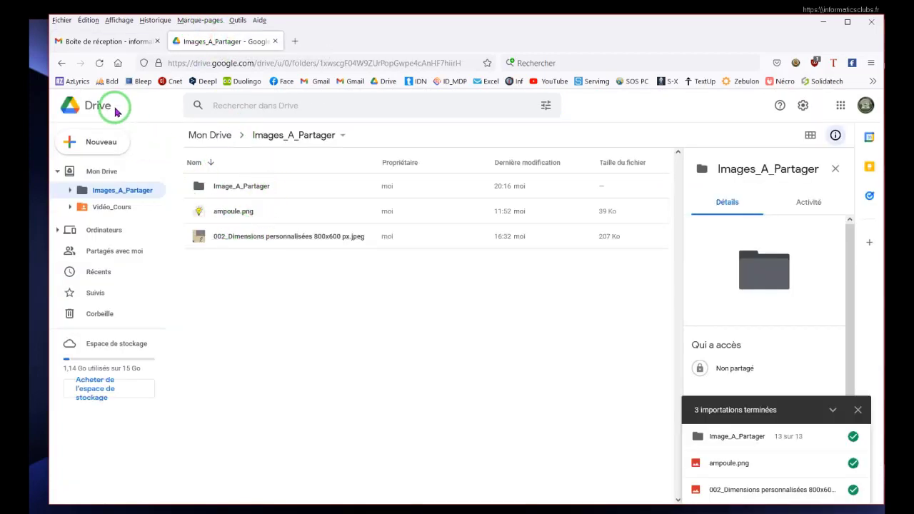
left_click(266, 238)
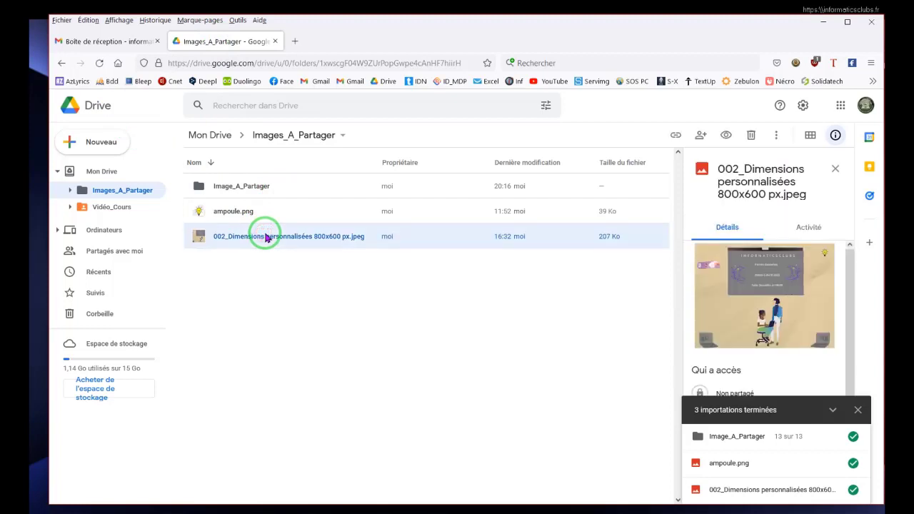
right_click(266, 237)
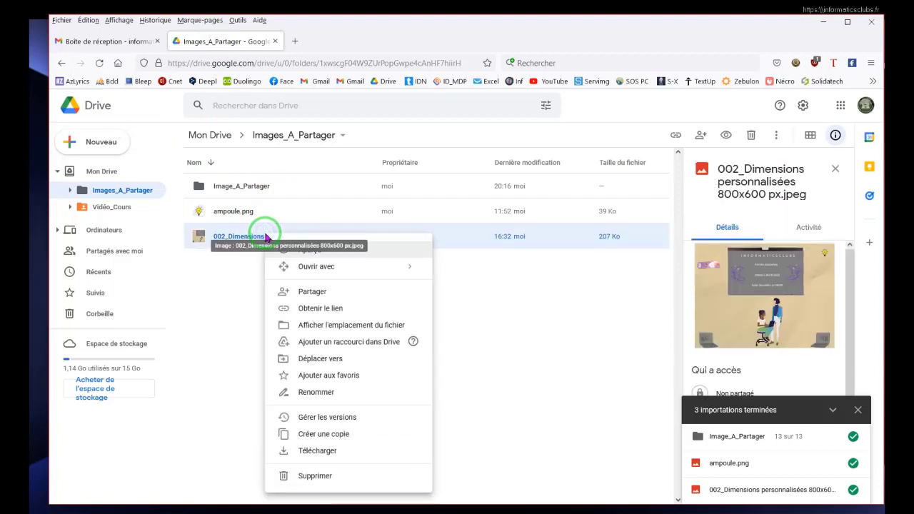
left_click(312, 293)
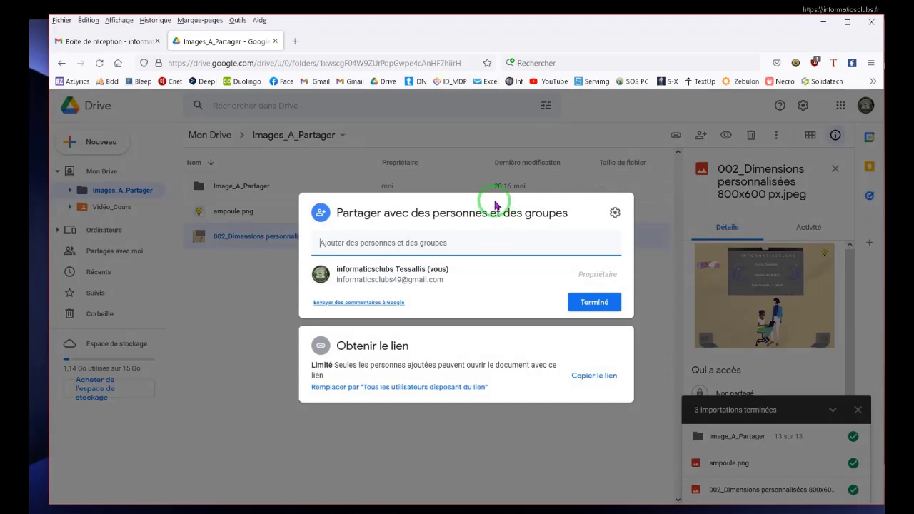
left_click(454, 166)
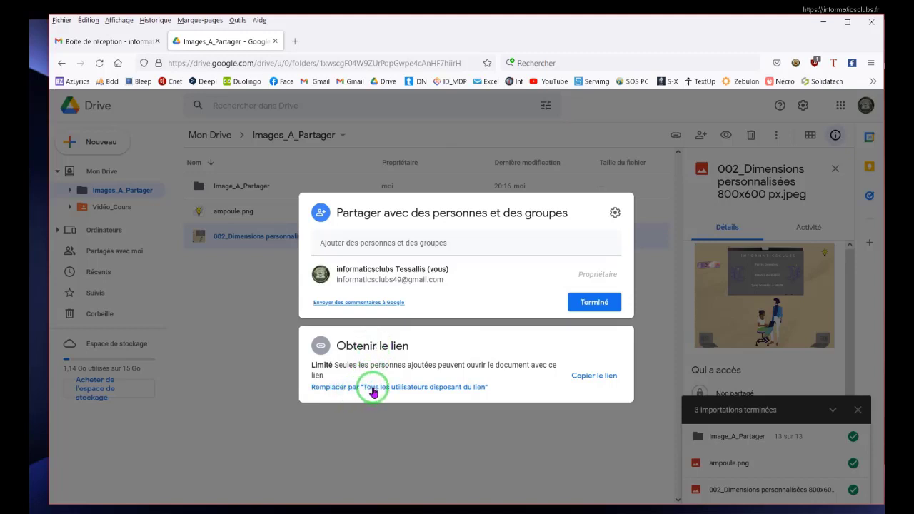
Give anyone with the link Éditeur access, copy the link, and return to Gmail.
left_click(442, 389)
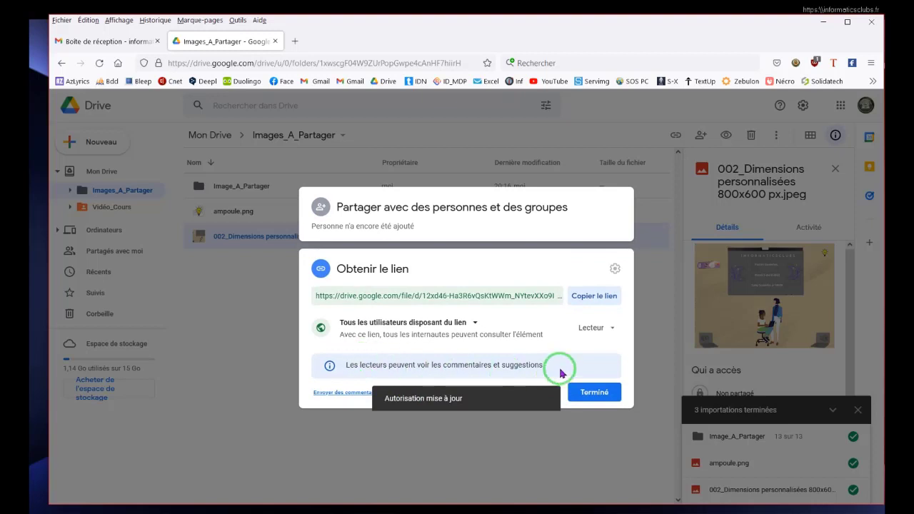
left_click(611, 329)
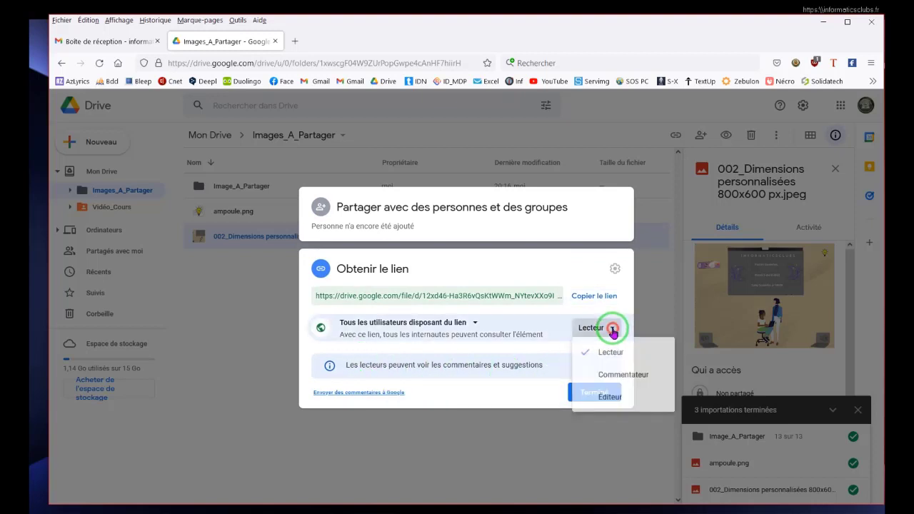
left_click(607, 407)
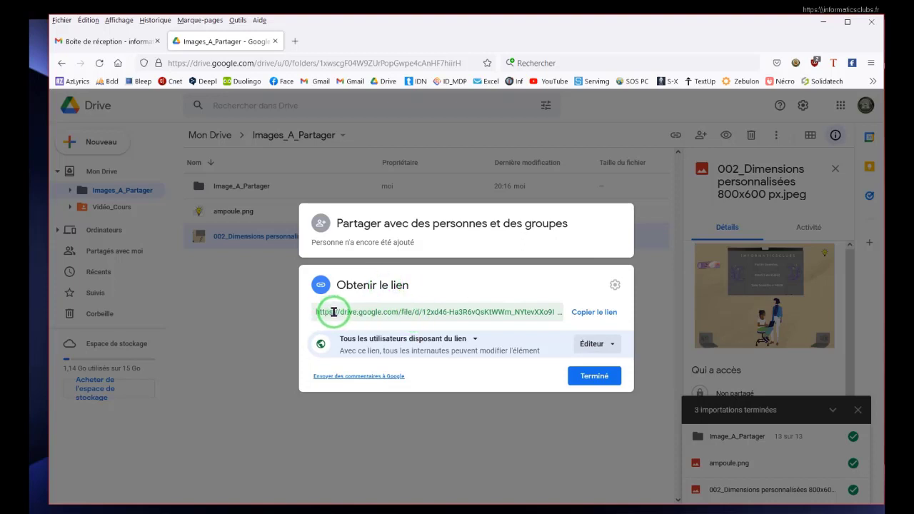
left_click(592, 314)
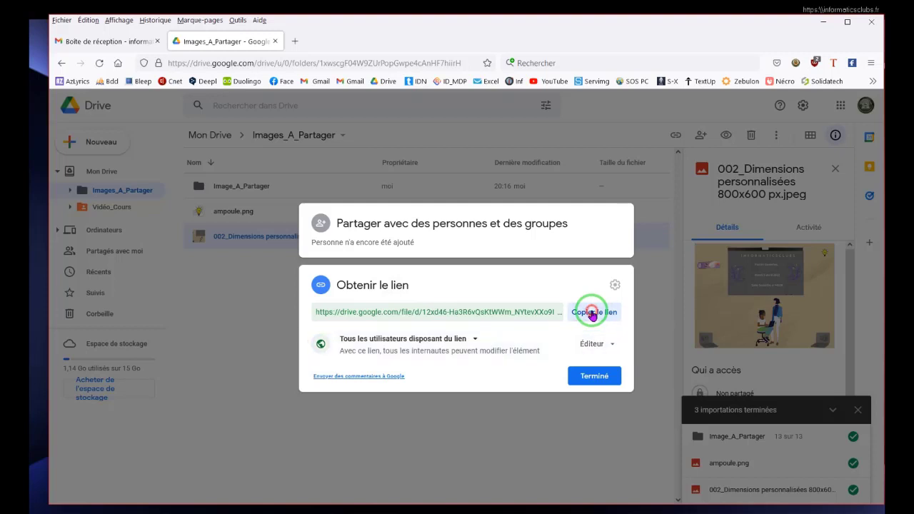
left_click(589, 378)
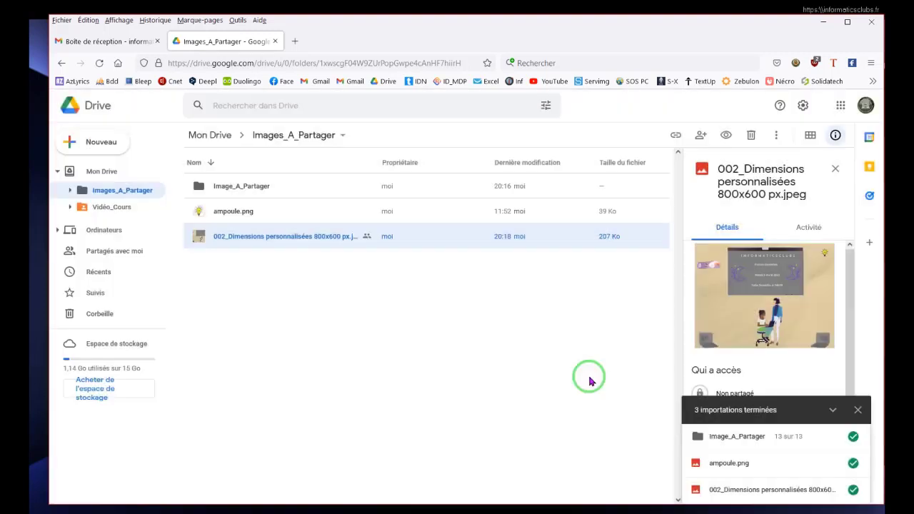
left_click(111, 44)
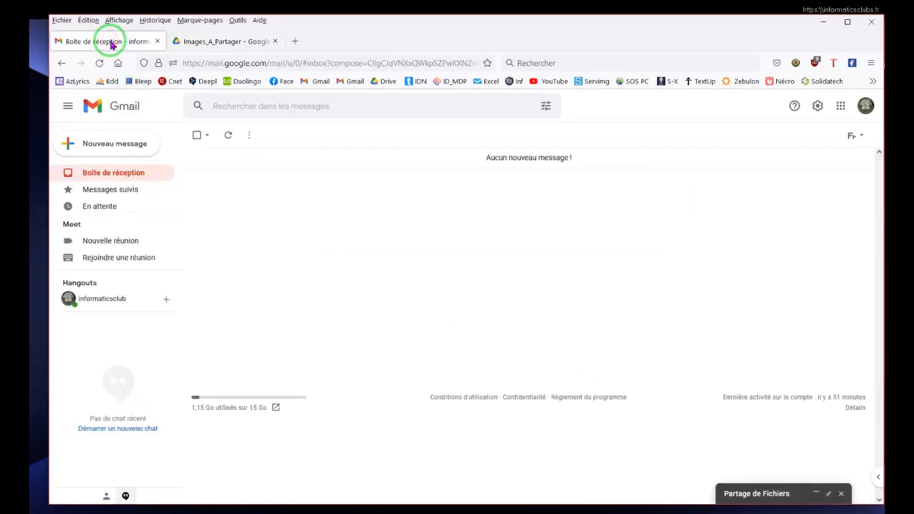
Reopen the Partage de Fichiers draft full size and paste the image's share link under Bonjour.
left_click(459, 360)
left_click(828, 495)
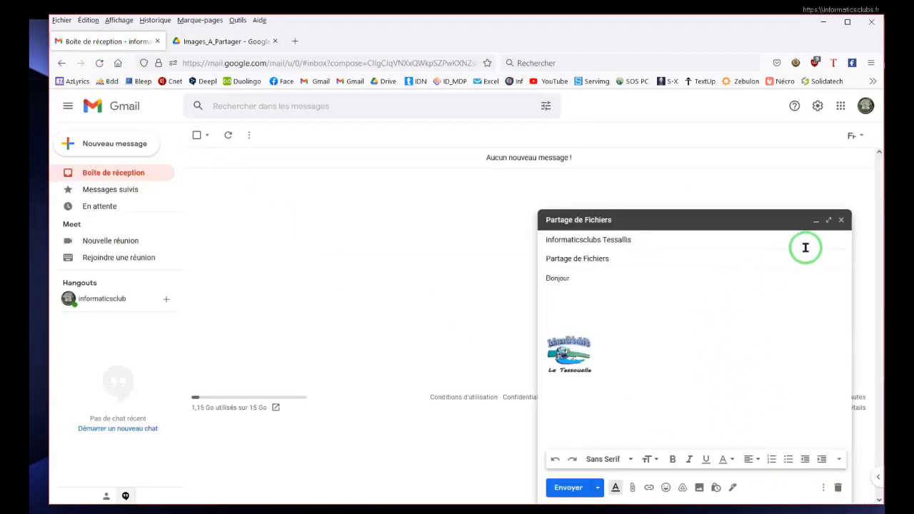
left_click(831, 226)
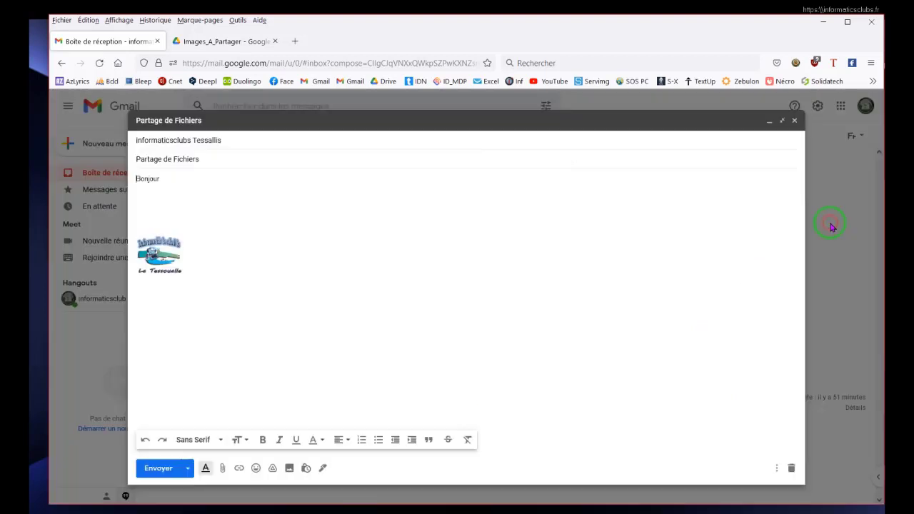
left_click(147, 206)
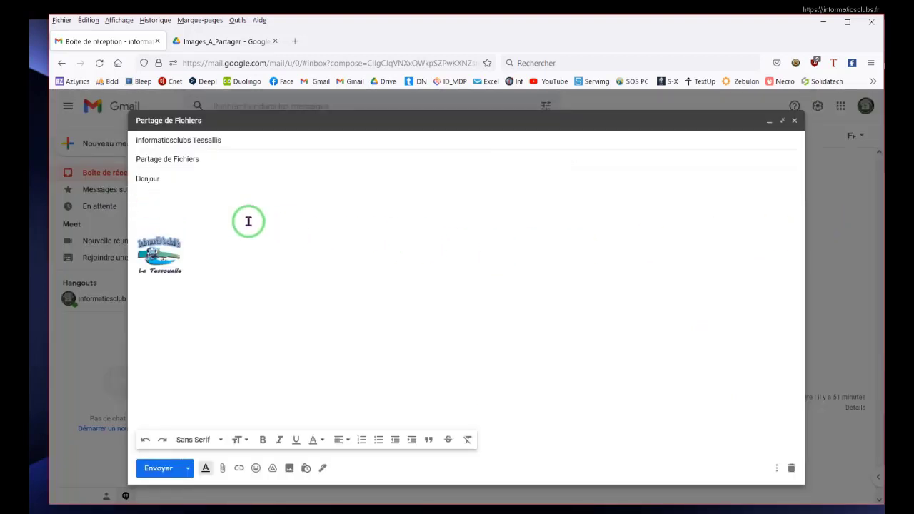
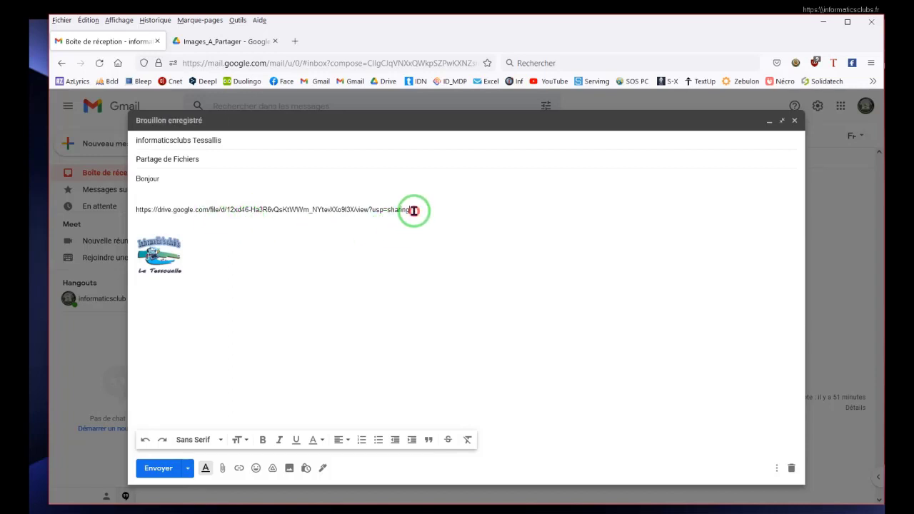
Turn the pasted URL into a clickable link, add a blank line after it, and minimize the draft.
left_click_drag(414, 210, 122, 208)
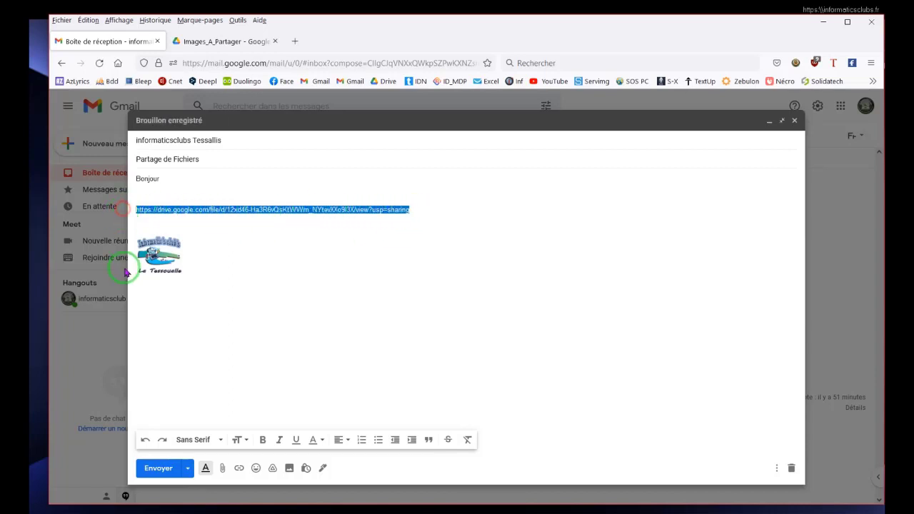
left_click(239, 468)
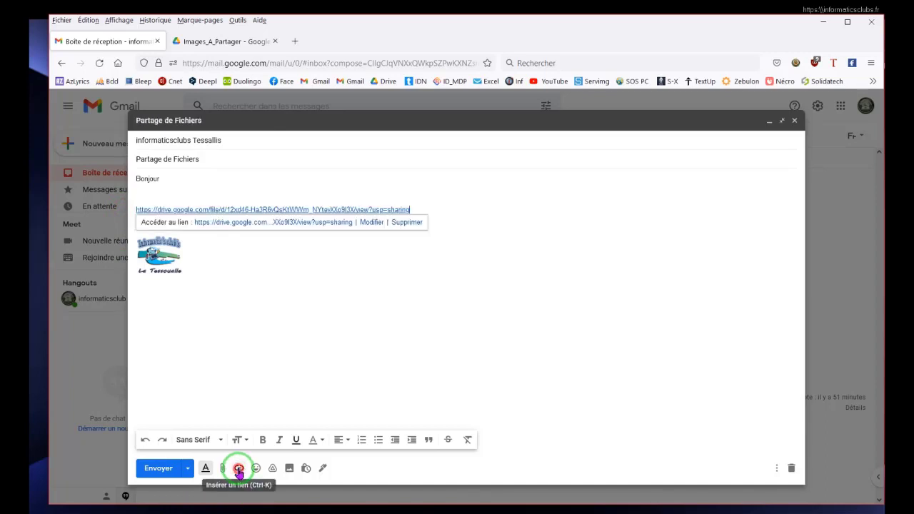
left_click(343, 344)
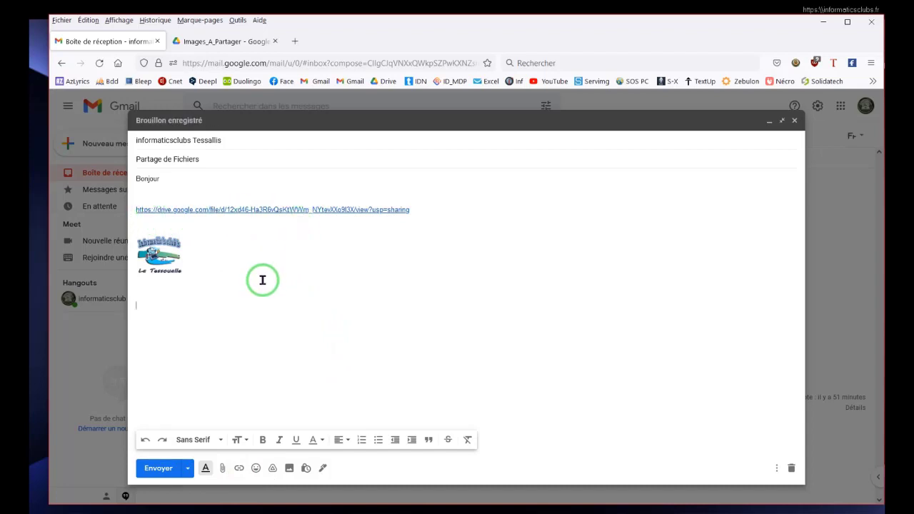
left_click(422, 210)
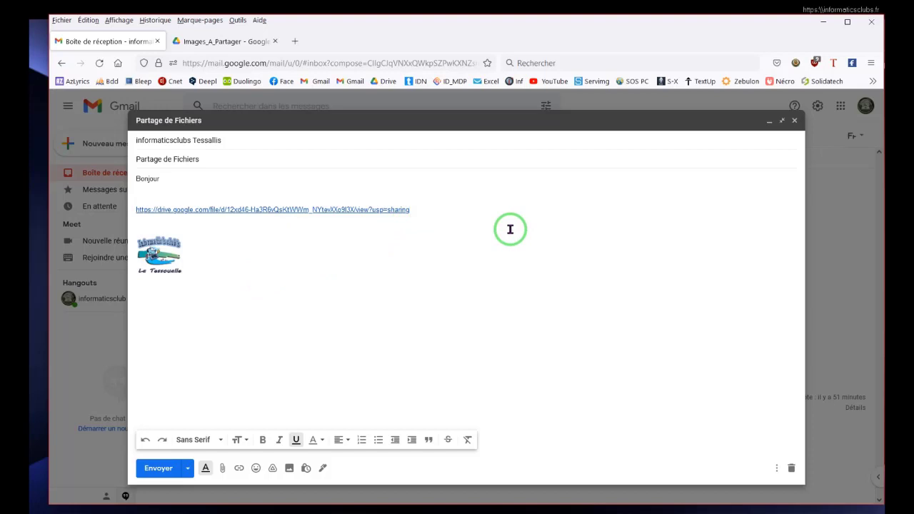
key("Return")
key("Return")
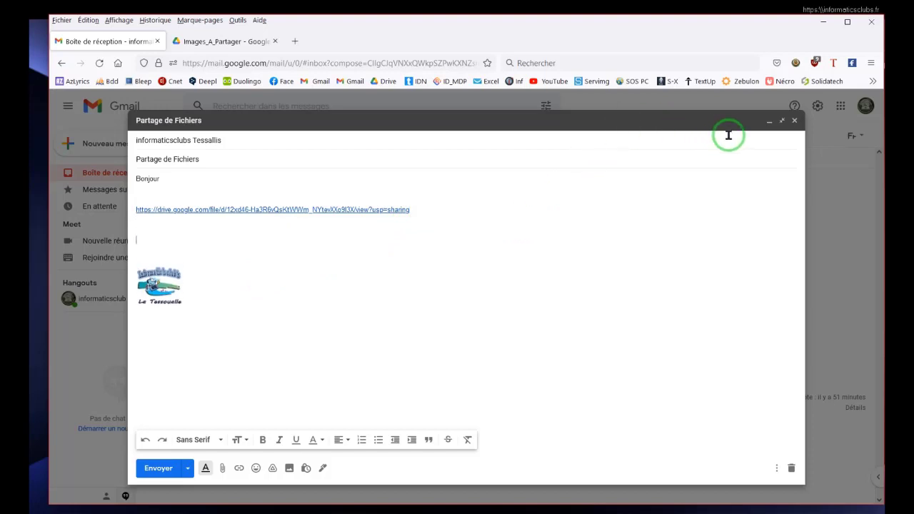
left_click(768, 121)
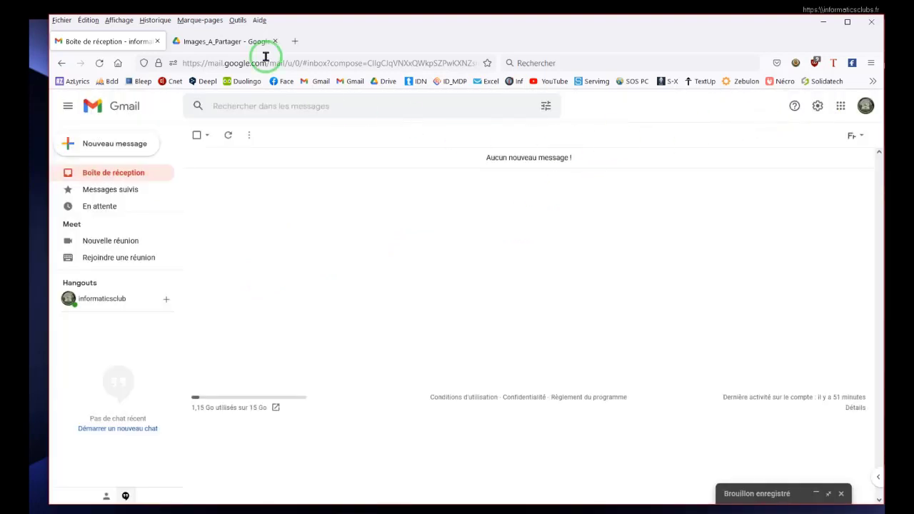
Copy the share link of the Image_A_Partager folder via Partager > Copier le lien, then go back to Gmail.
left_click(225, 42)
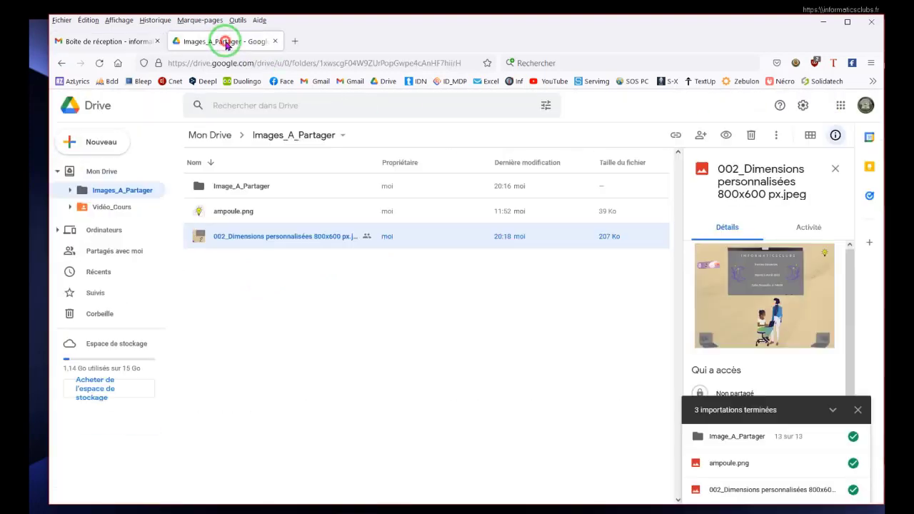
double_click(239, 187)
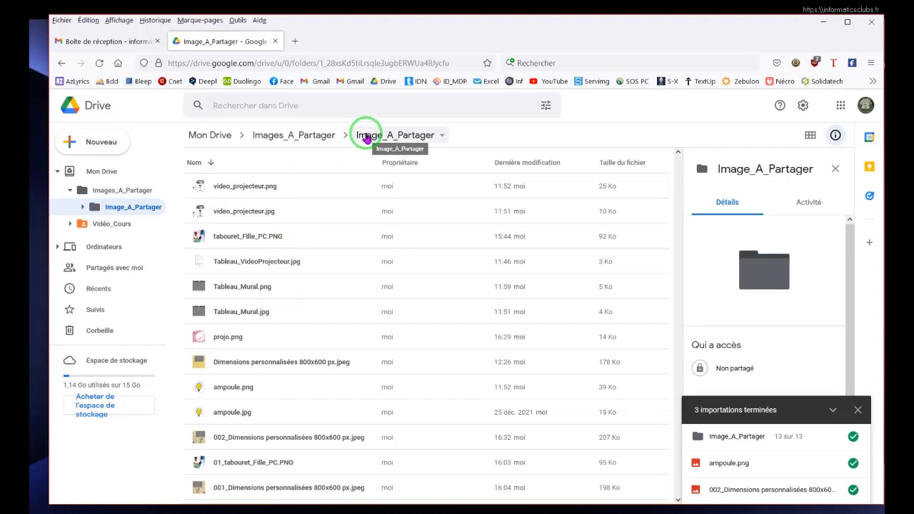
left_click(306, 137)
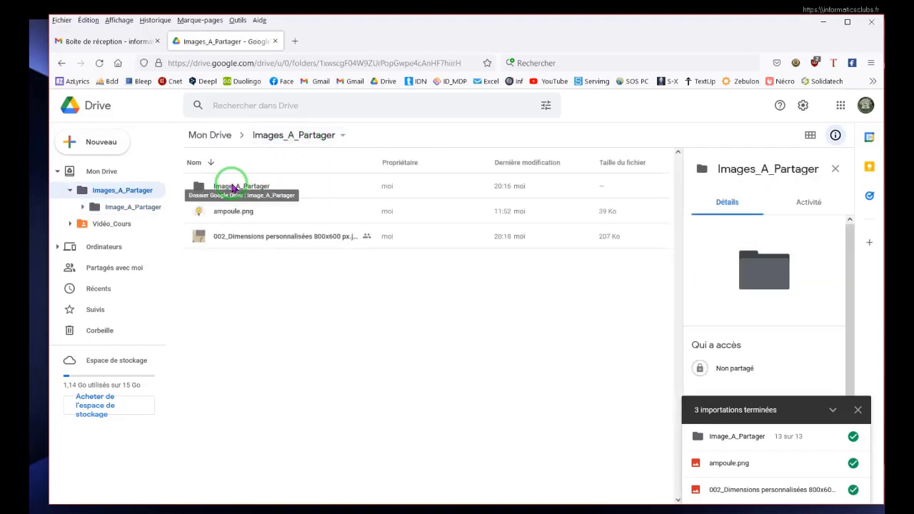
right_click(232, 187)
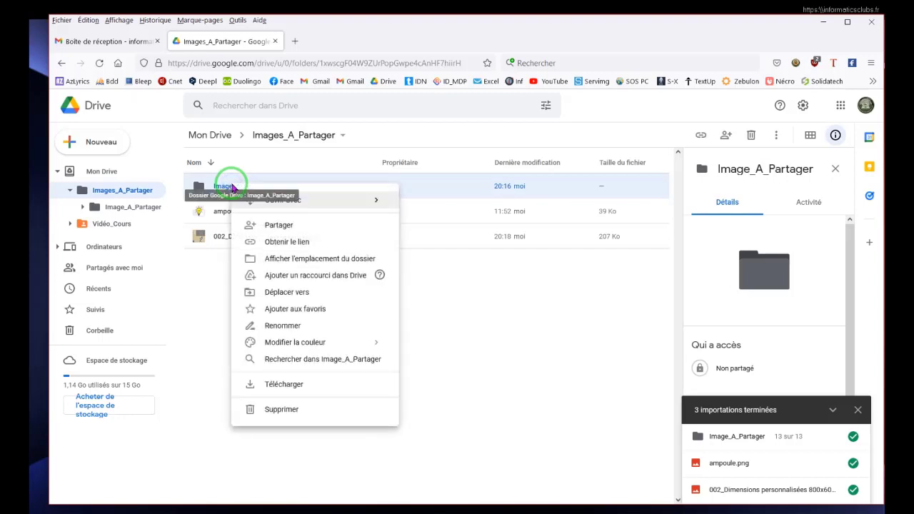
left_click(283, 227)
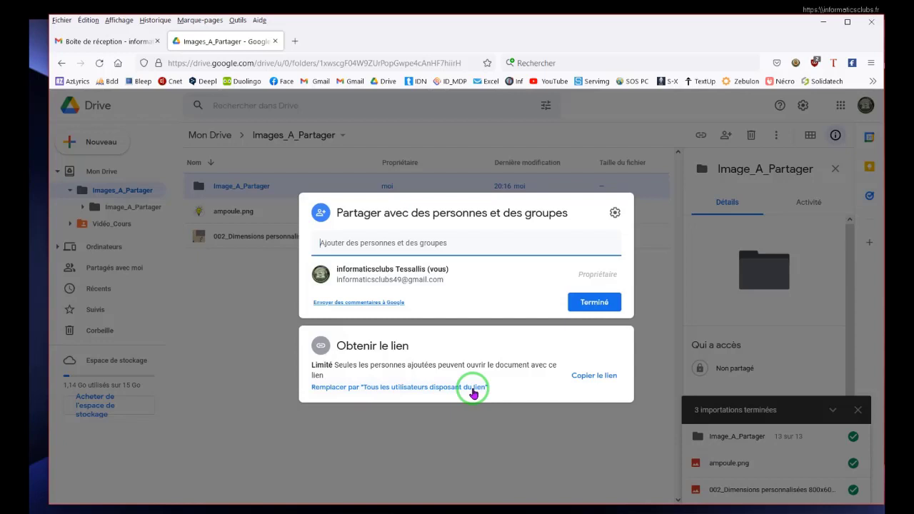
left_click(596, 376)
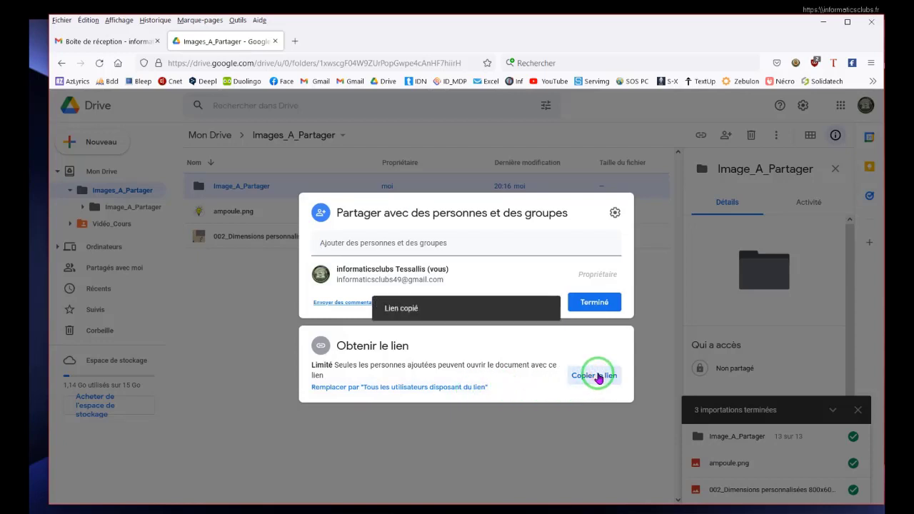
left_click(107, 42)
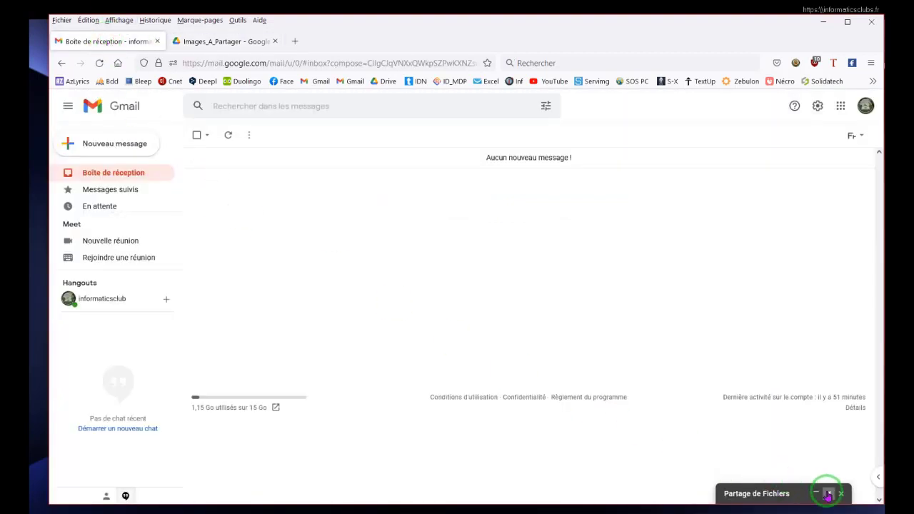
Reopen the Partage de Fichiers draft full-size and paste the Image_A_Partager folder link below the first link.
left_click(828, 494)
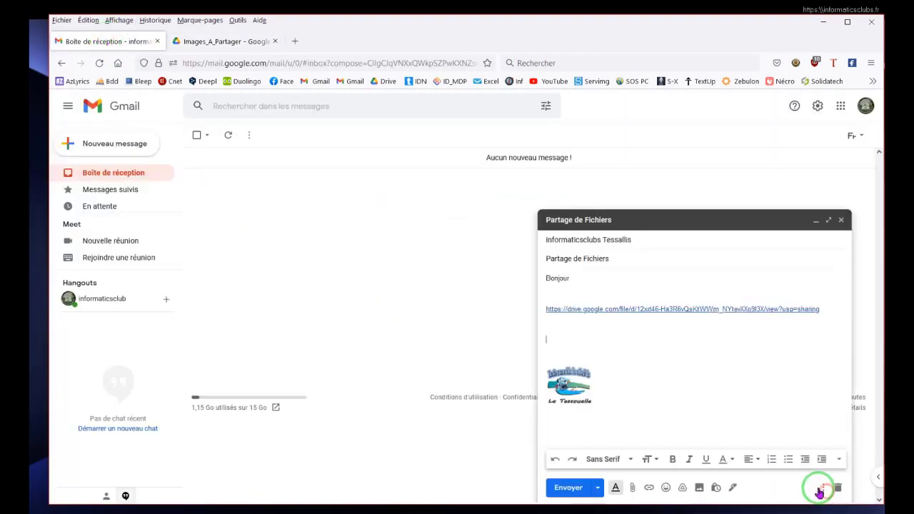
left_click(827, 220)
left_click(146, 244)
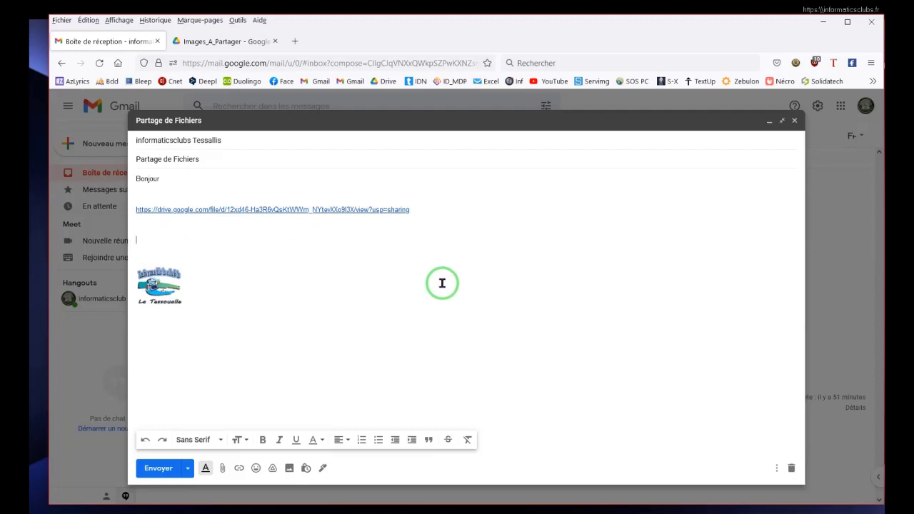
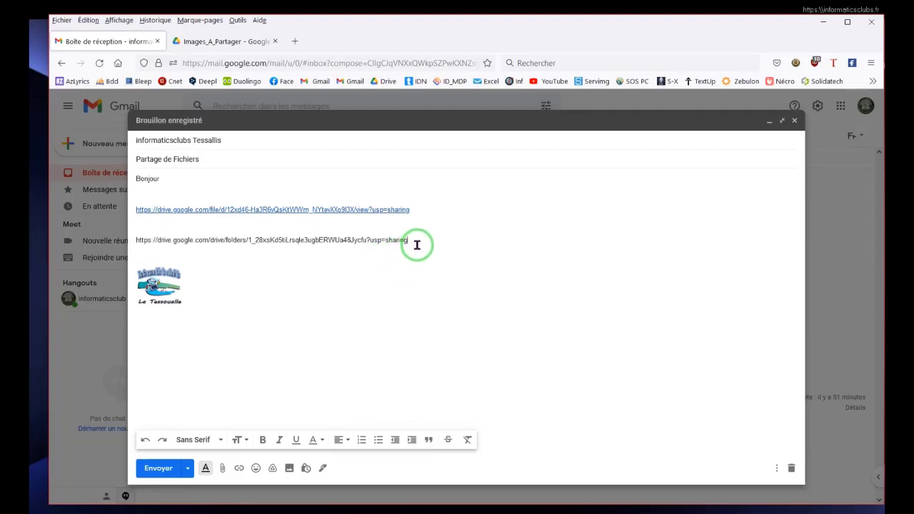
Make the pasted folder URL a clickable link and send the message.
left_click_drag(414, 241, 135, 239)
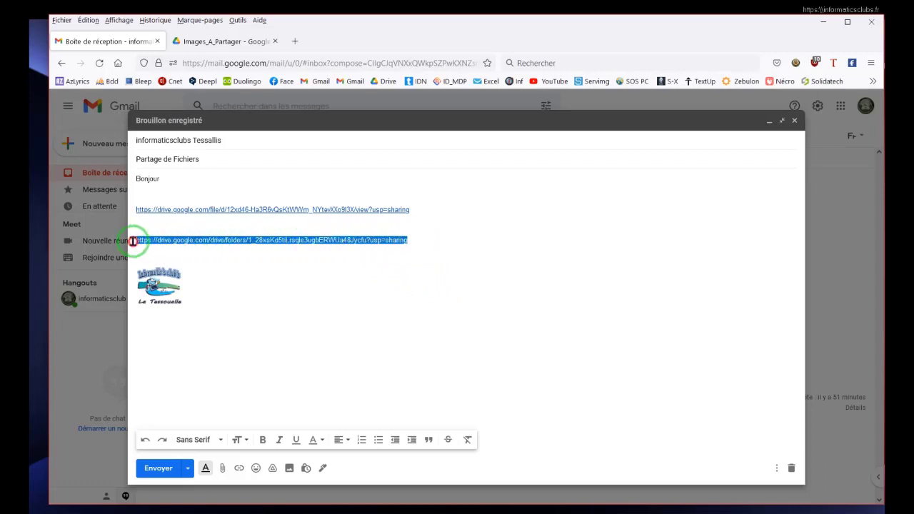
left_click(239, 470)
left_click(302, 371)
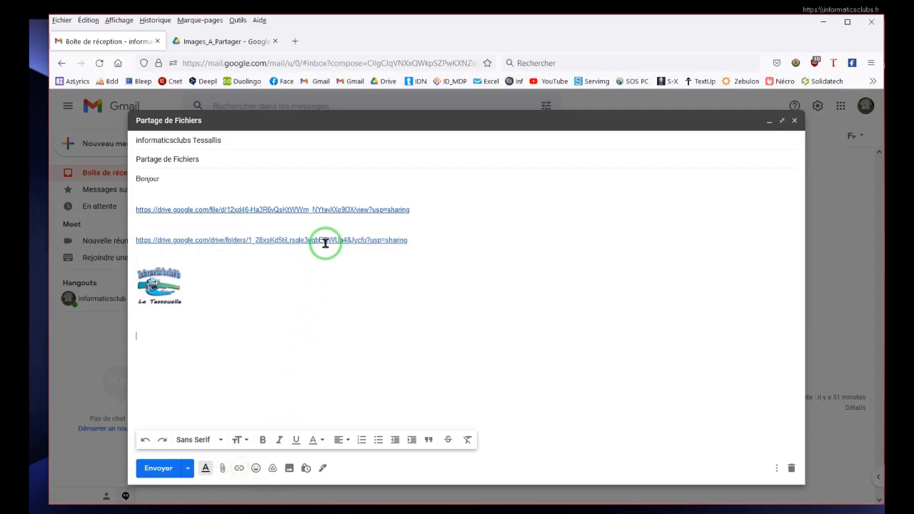
left_click(159, 473)
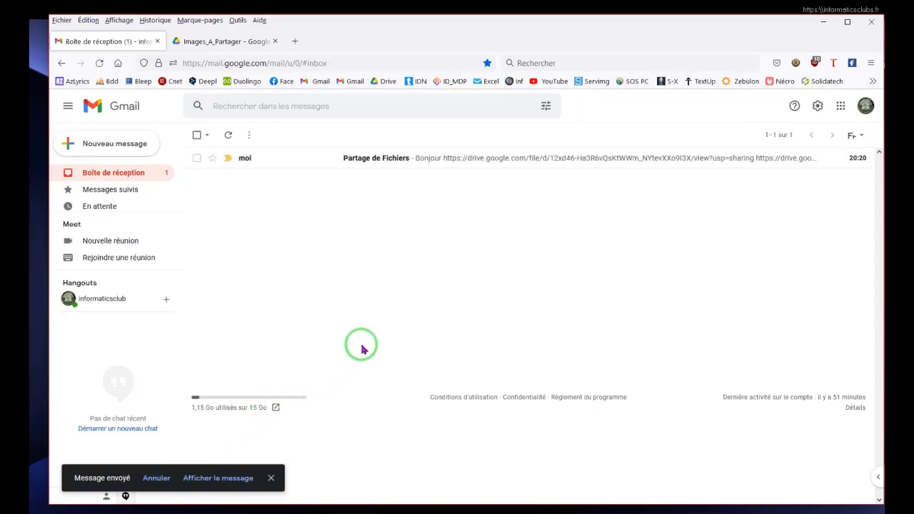
From the sent message, follow the image link and download 002_Dimensions personnalisées 800x600 px.jpeg.
left_click(361, 160)
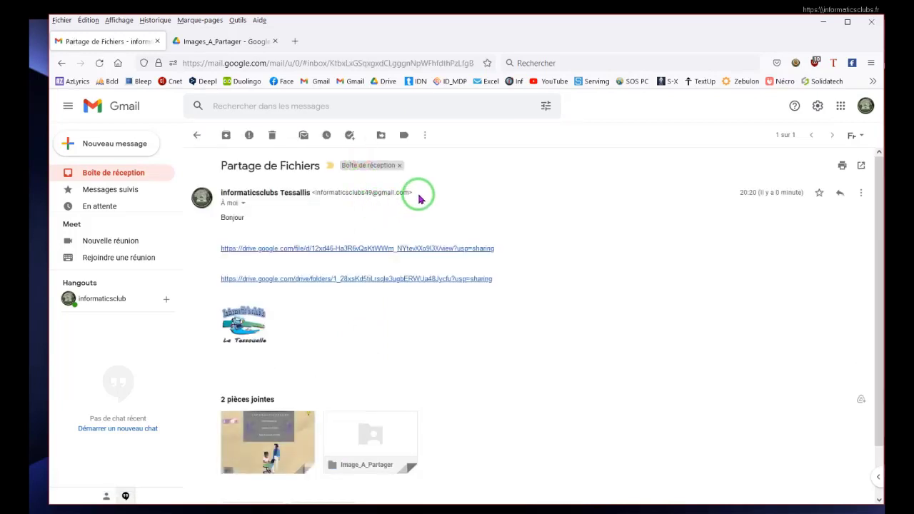
left_click(407, 251)
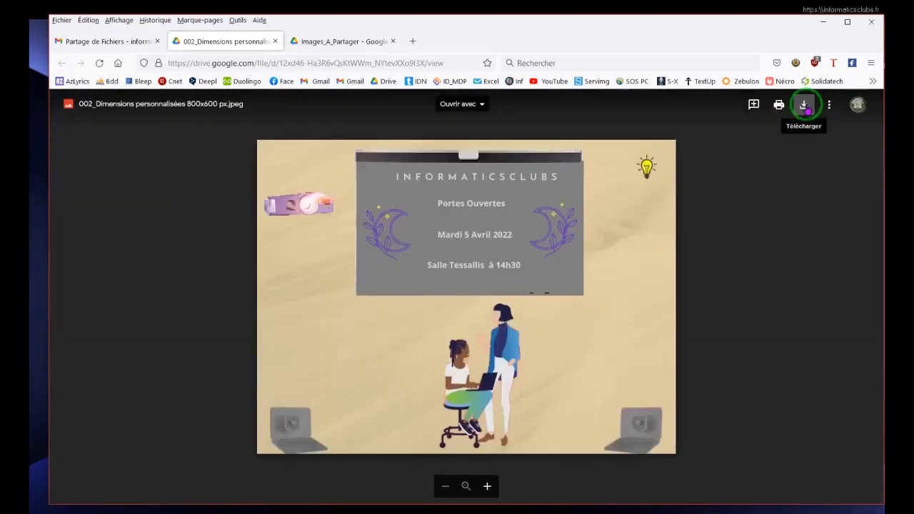
left_click(805, 107)
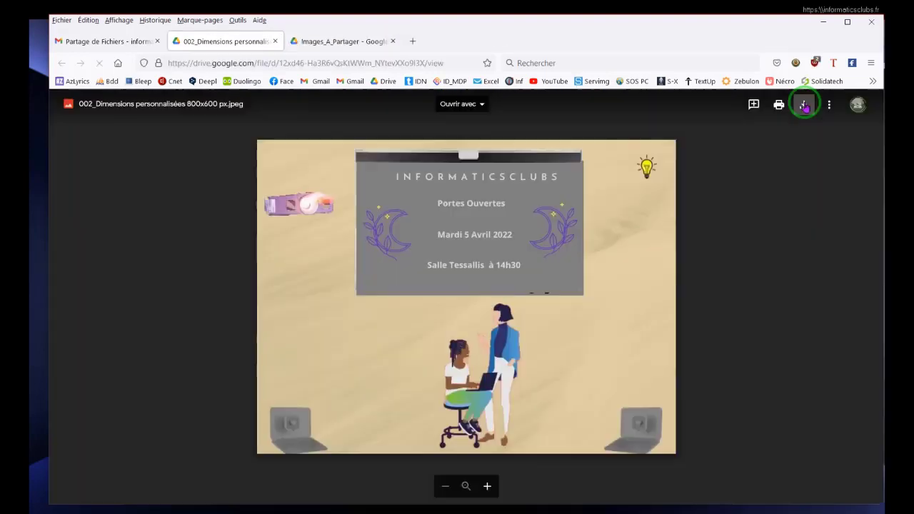